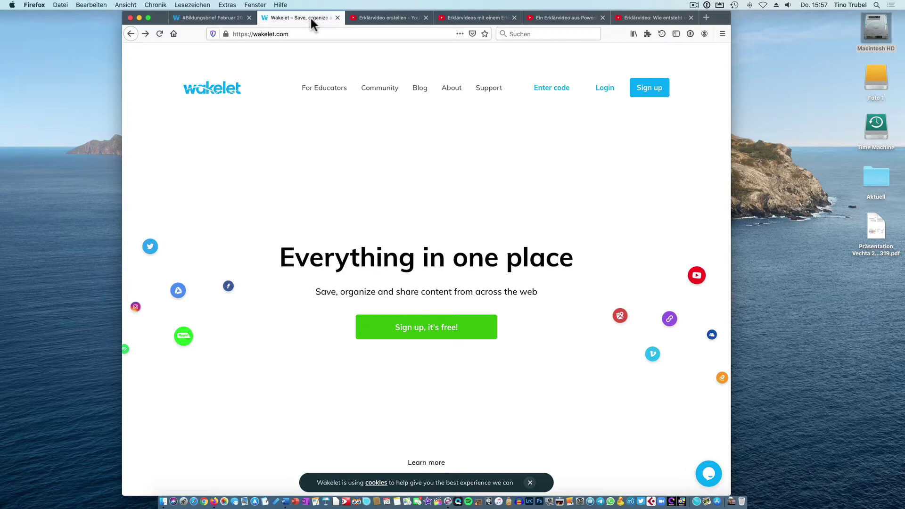
Switch to the '#Bildungsbrief Februar 2020' example collection tab.
click(218, 15)
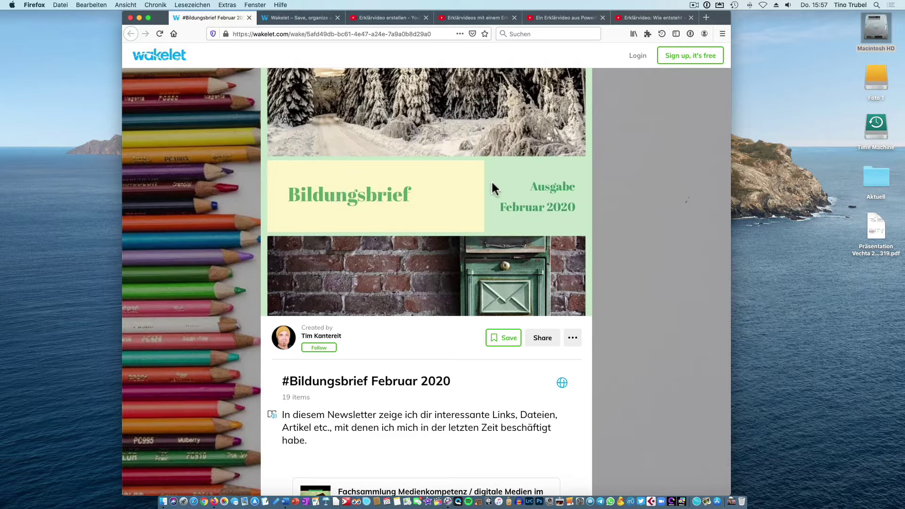
Scroll through the items of the #Bildungsbrief Februar 2020 collection.
scroll(492, 183, down, 5)
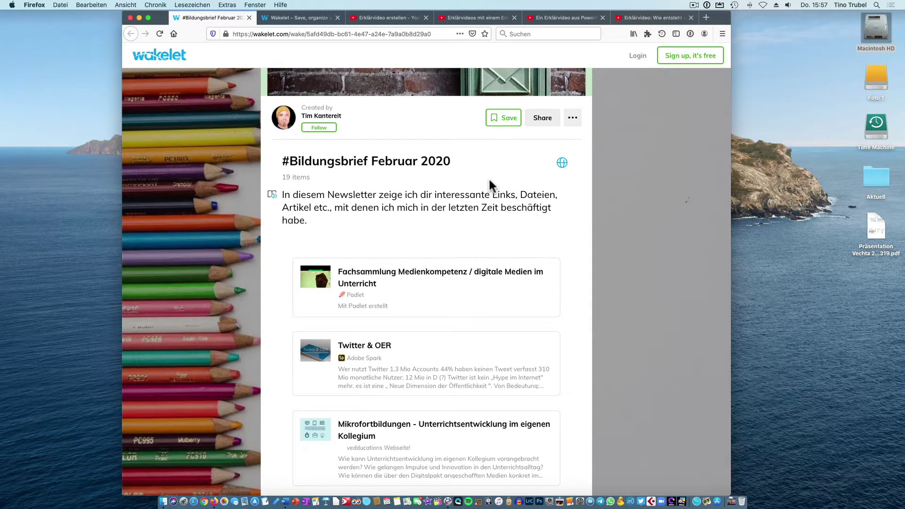
scroll(489, 181, down, 4)
scroll(491, 191, down, 9)
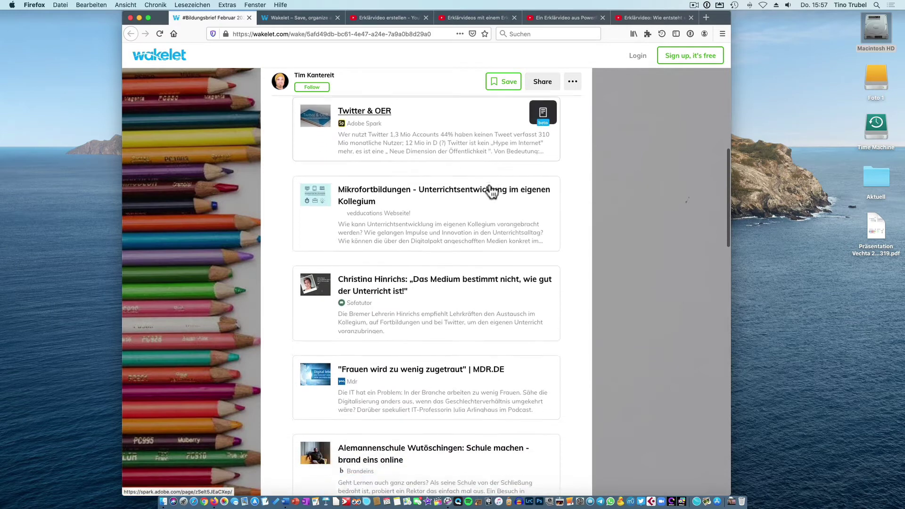
scroll(492, 191, down, 15)
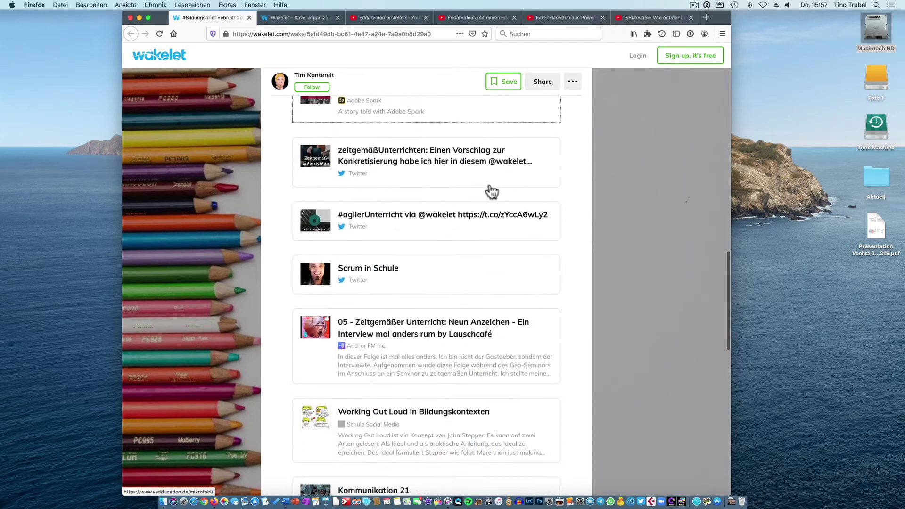
scroll(492, 191, down, 5)
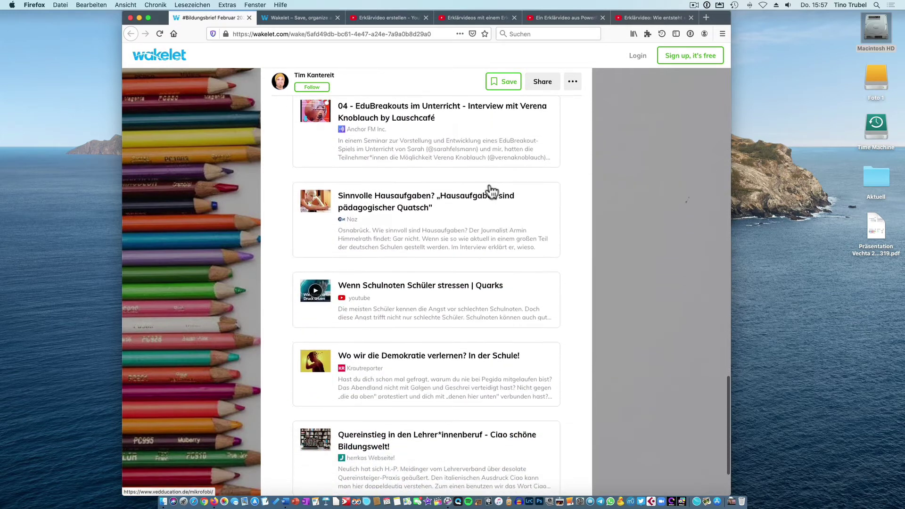
scroll(492, 191, down, 3)
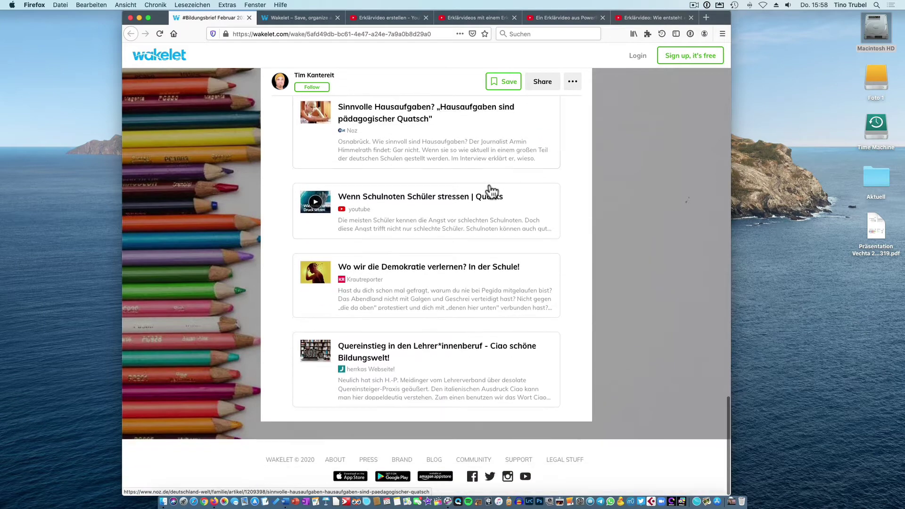
scroll(489, 184, up, 20)
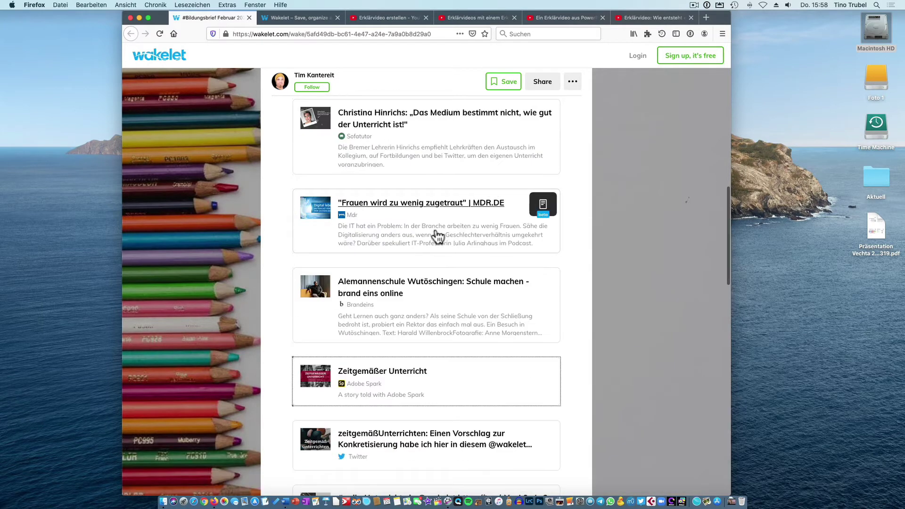
View the 'Frauen wird zu wenig zugetraut' MDR podcast, then close it and the collection tab.
click(435, 234)
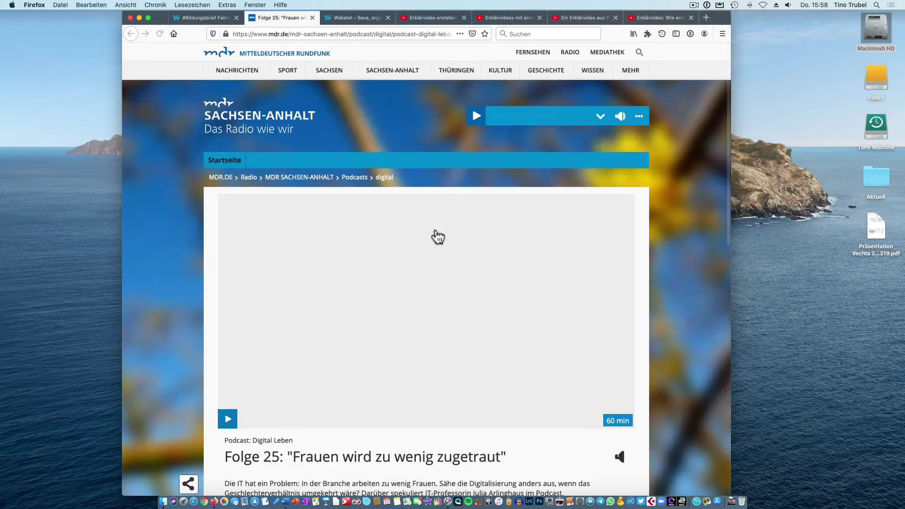
scroll(438, 236, down, 5)
scroll(440, 231, down, 3)
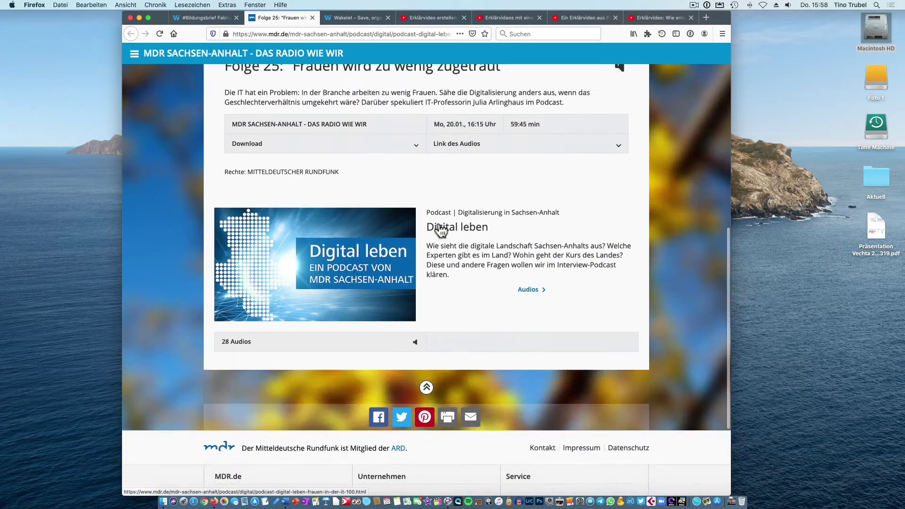
scroll(438, 226, up, 10)
click(313, 17)
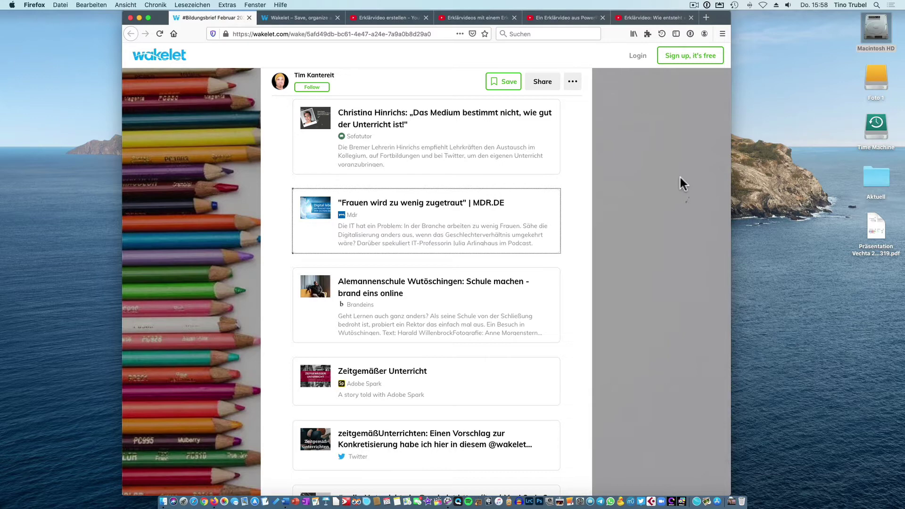
click(249, 17)
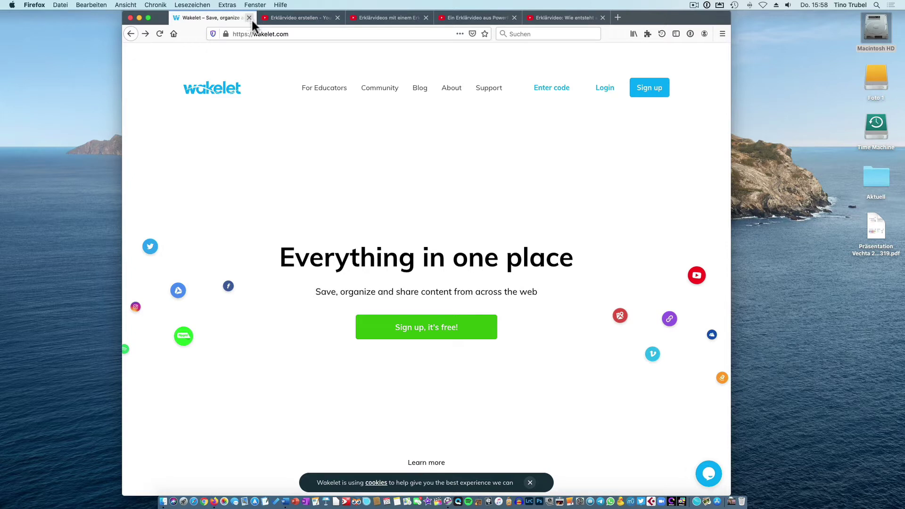
Sign up by e-mail with the account holder's name, e-mail address and a password, accepting the terms.
click(424, 329)
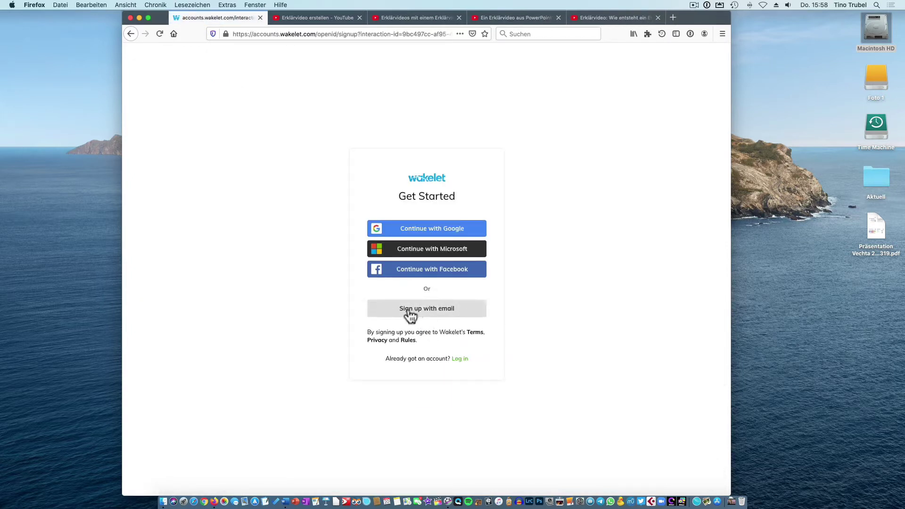
click(433, 313)
click(403, 234)
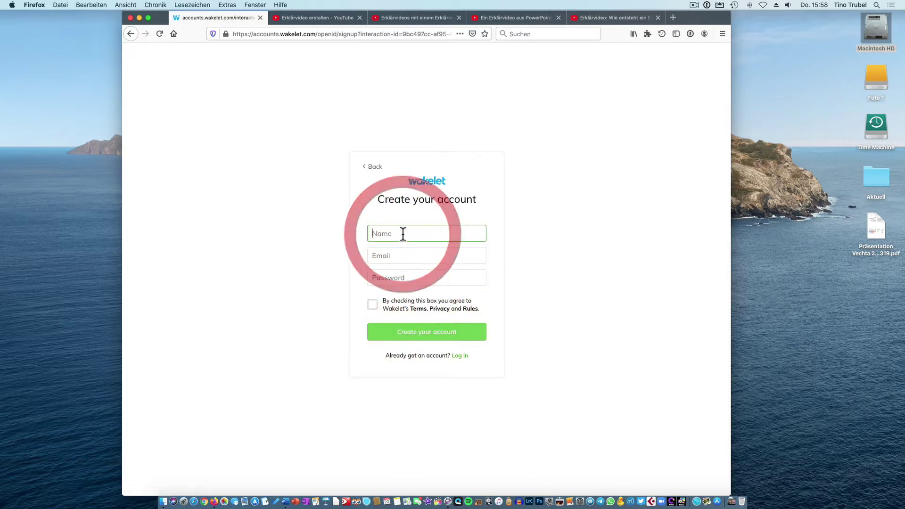
key(Tab)
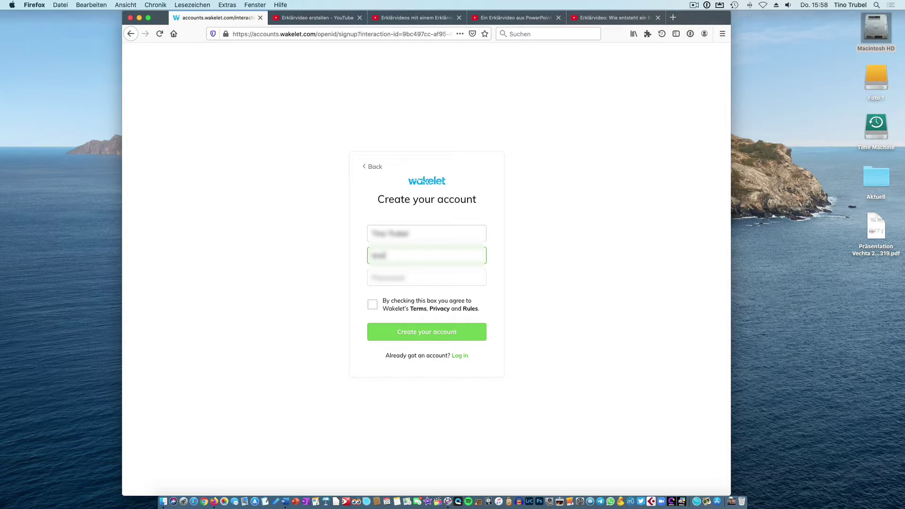
key(Tab)
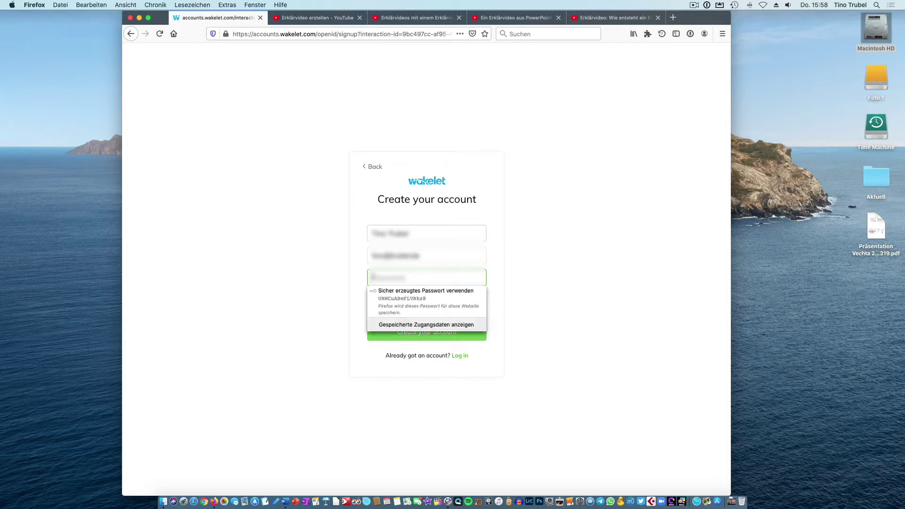
text(••••••)
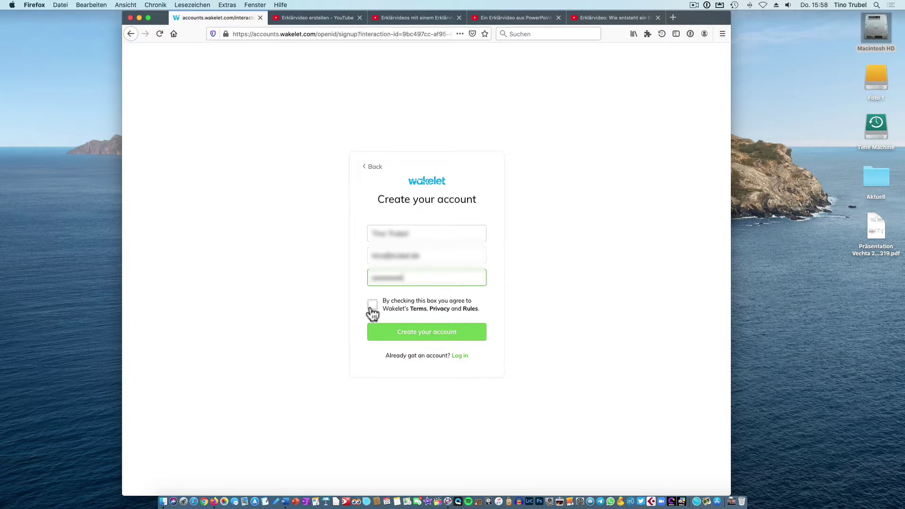
click(372, 305)
click(411, 336)
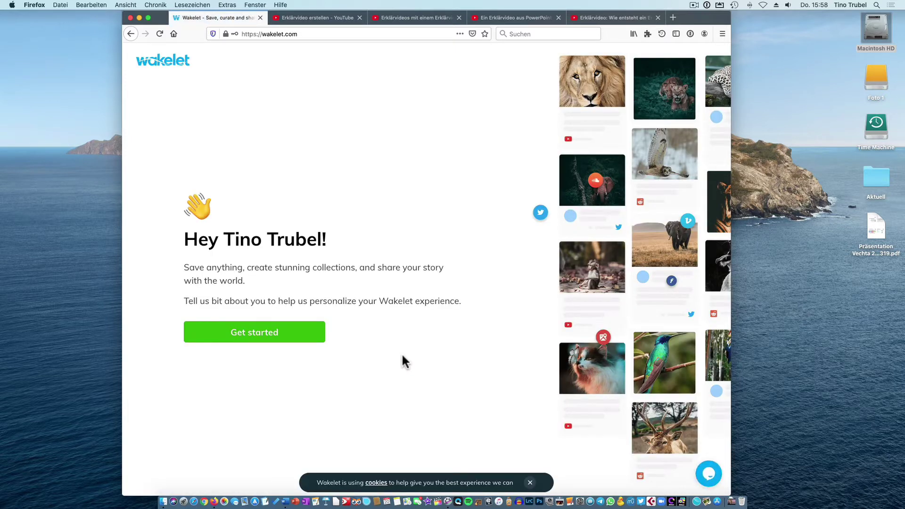
Dismiss the cookie notice, begin personalising, and keep the suggested username.
click(532, 484)
click(259, 330)
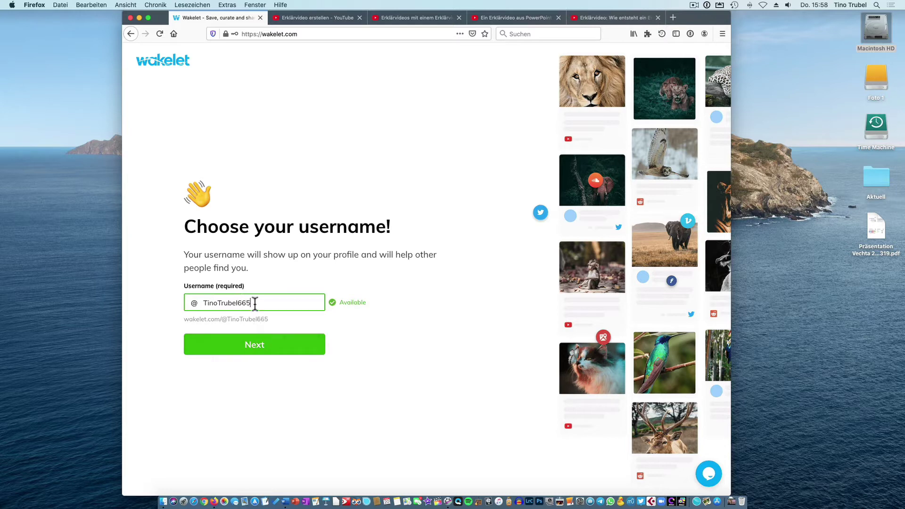
click(254, 345)
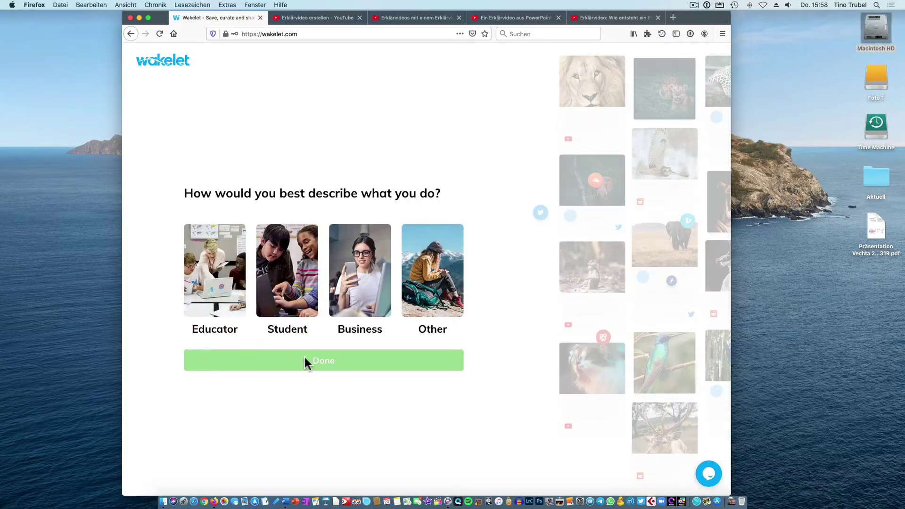
click(318, 361)
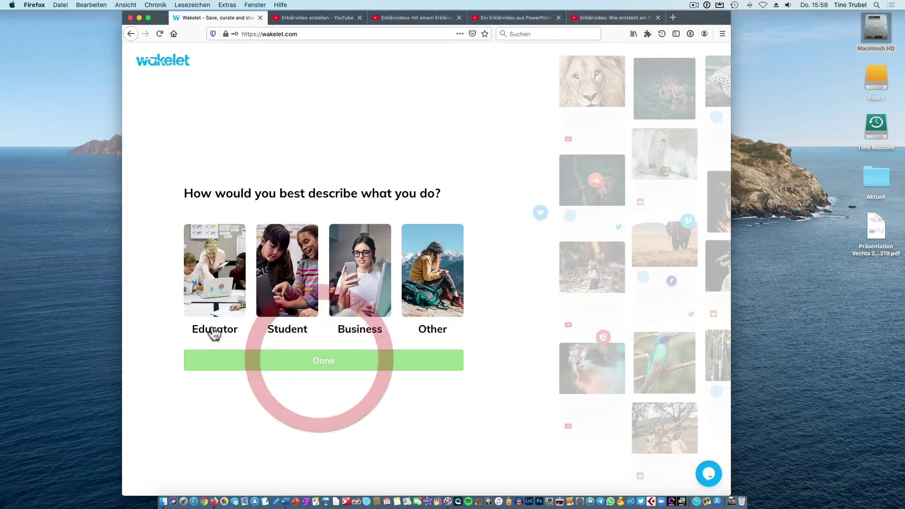
Set the role to Educator at Middle school (ages 11-13) and finish setup.
click(211, 279)
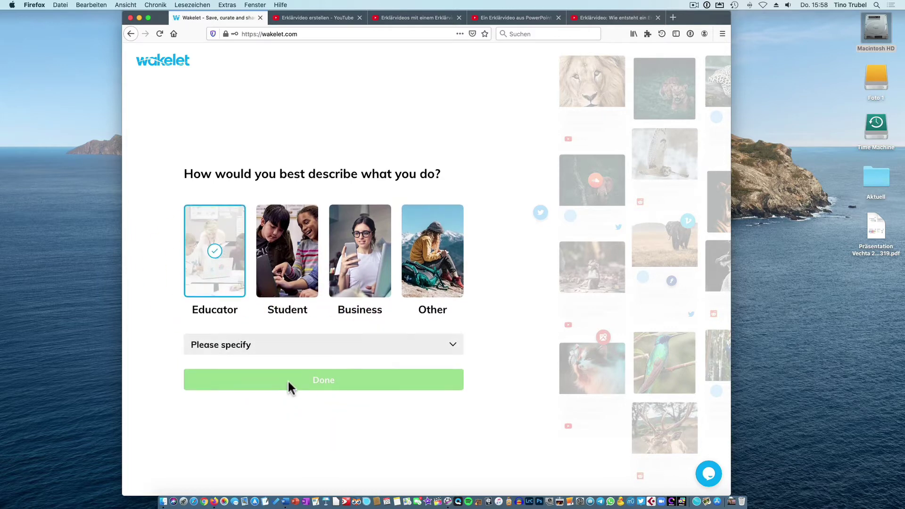
click(299, 346)
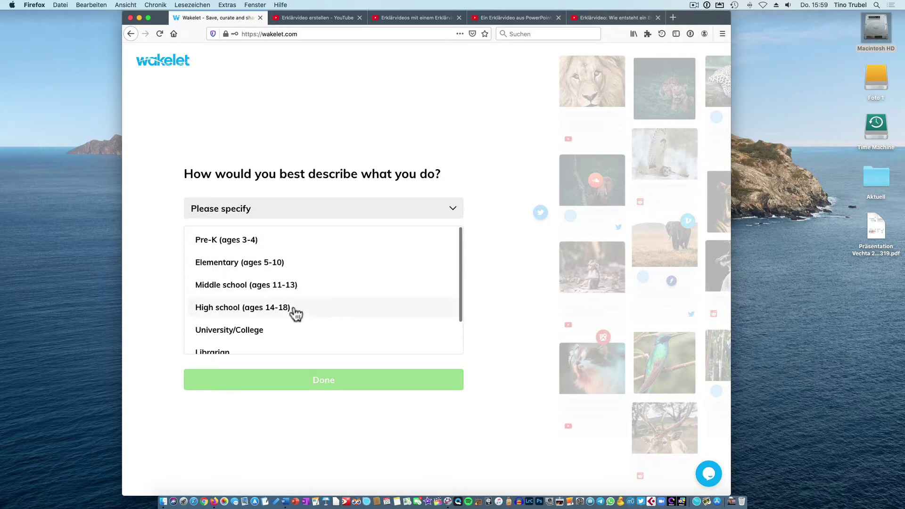
click(296, 287)
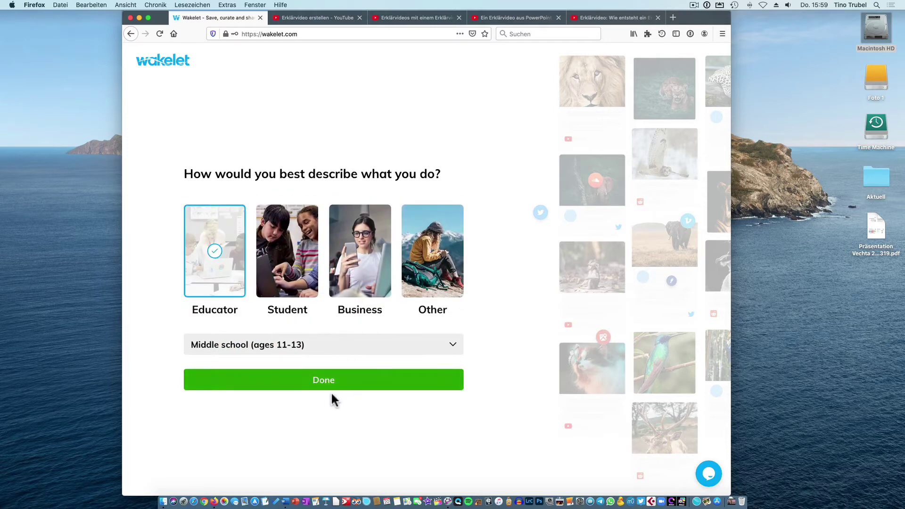
click(325, 385)
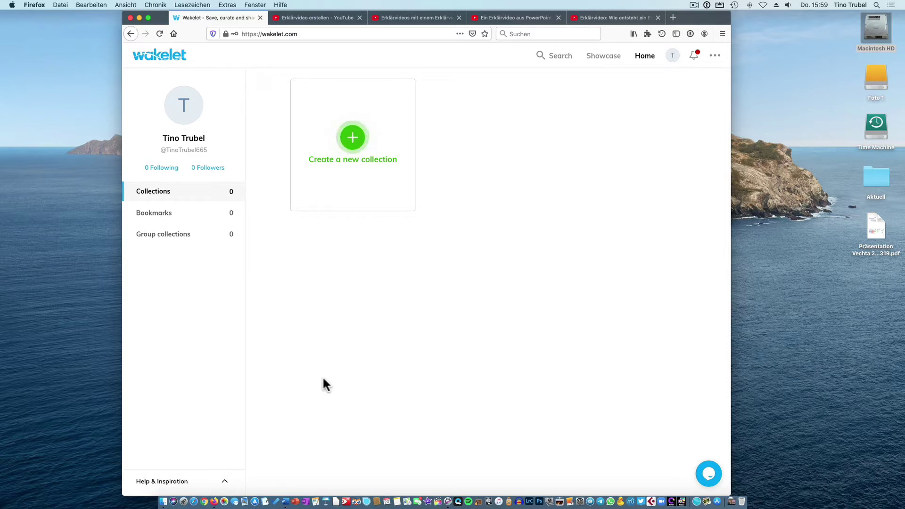
Nudge the browser window left and create a blank new collection from the home page.
drag(706, 18, 692, 16)
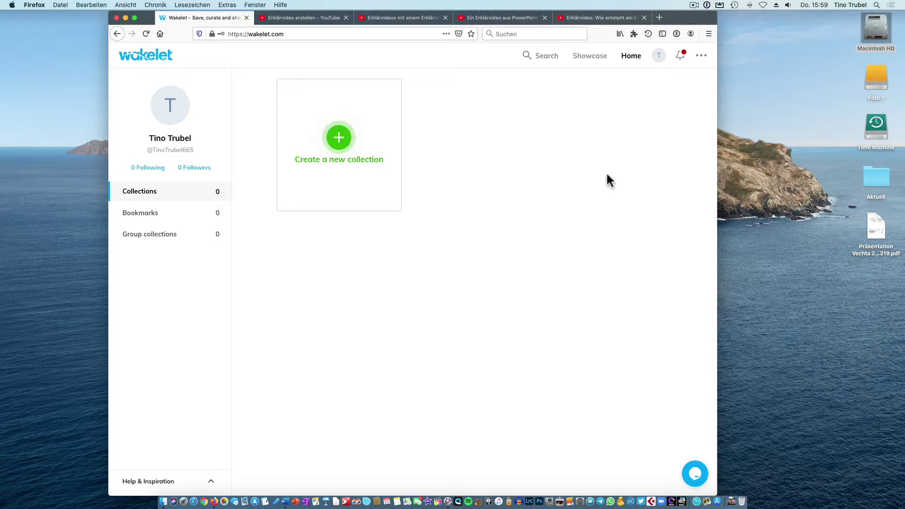
click(341, 138)
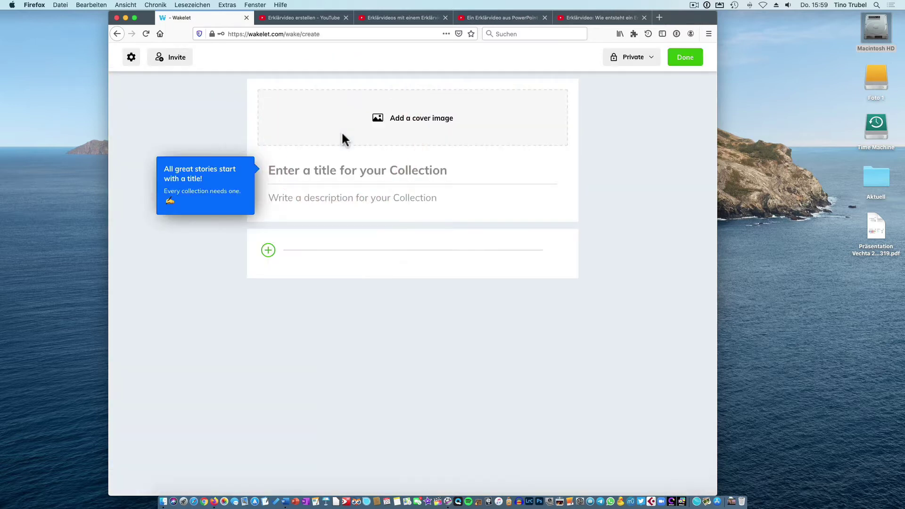
Title the collection 'Erklärvideos' and let it save.
click(337, 170)
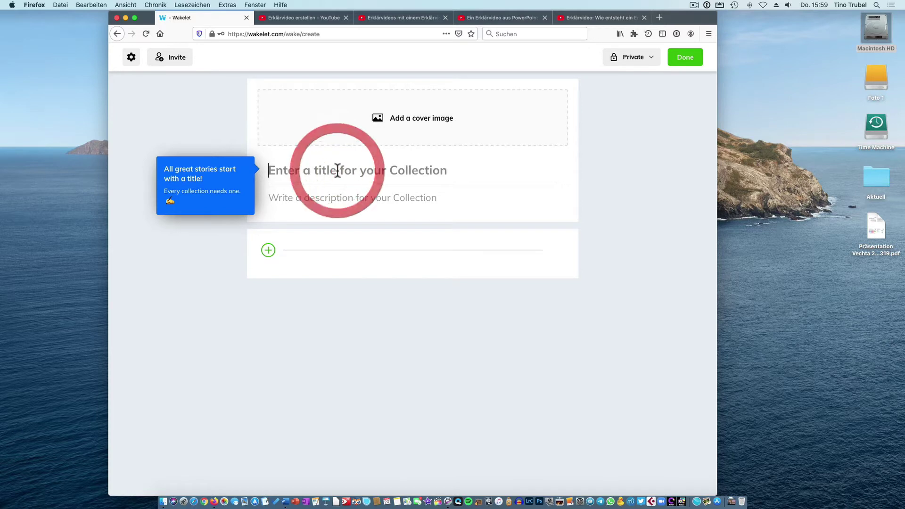
text(Erklä)
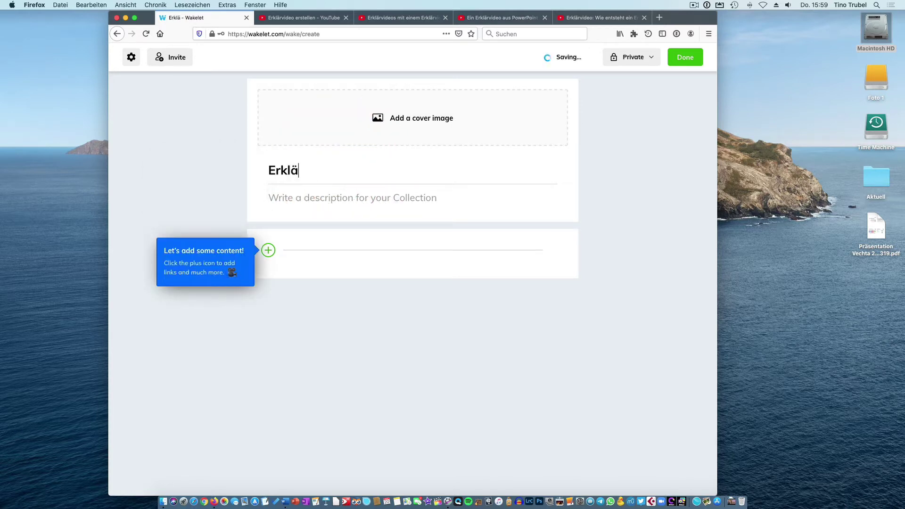
text(rvideos)
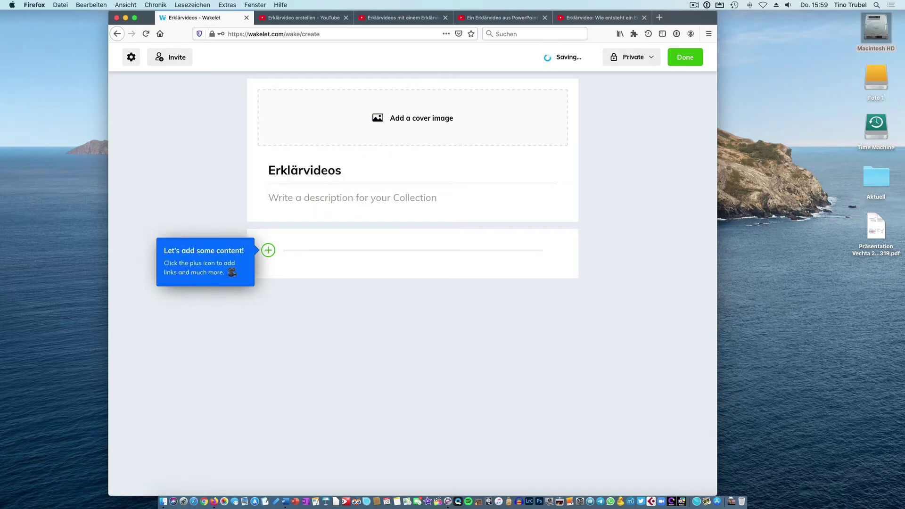
click(613, 180)
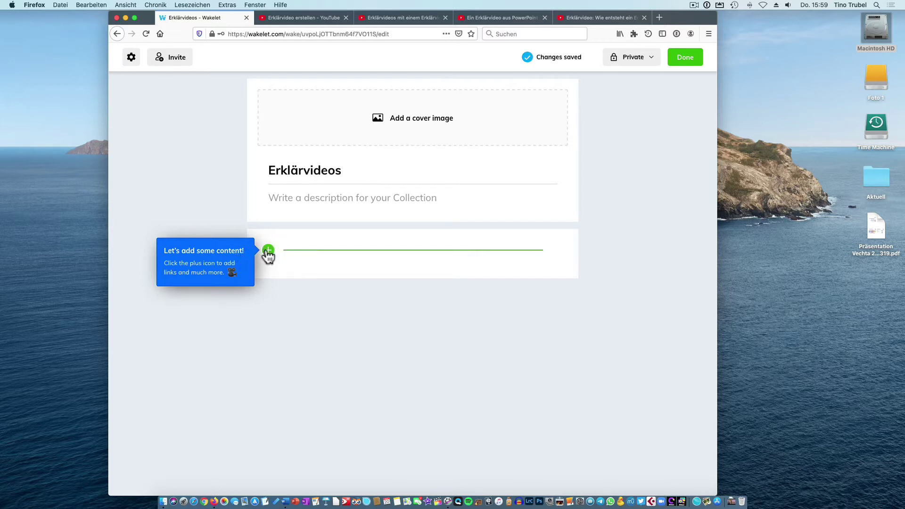
Try adding content via YouTube search, then cancel it.
click(267, 251)
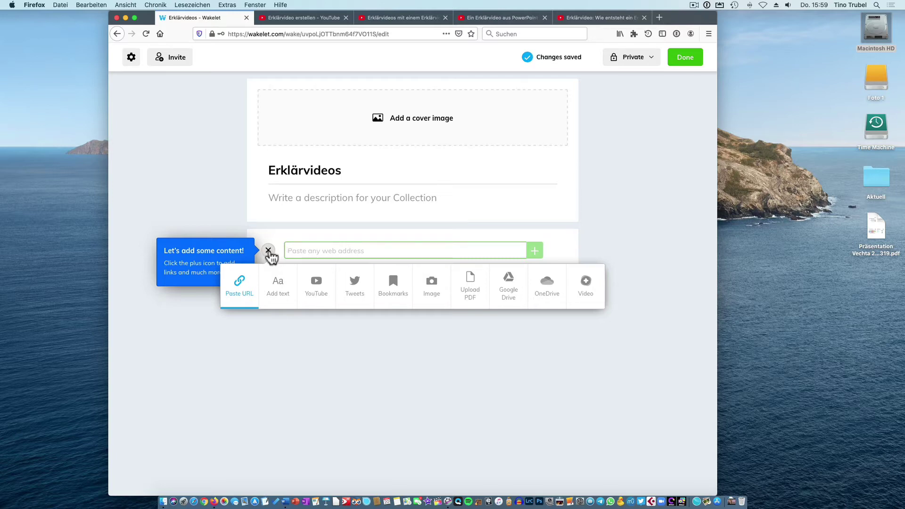
click(319, 288)
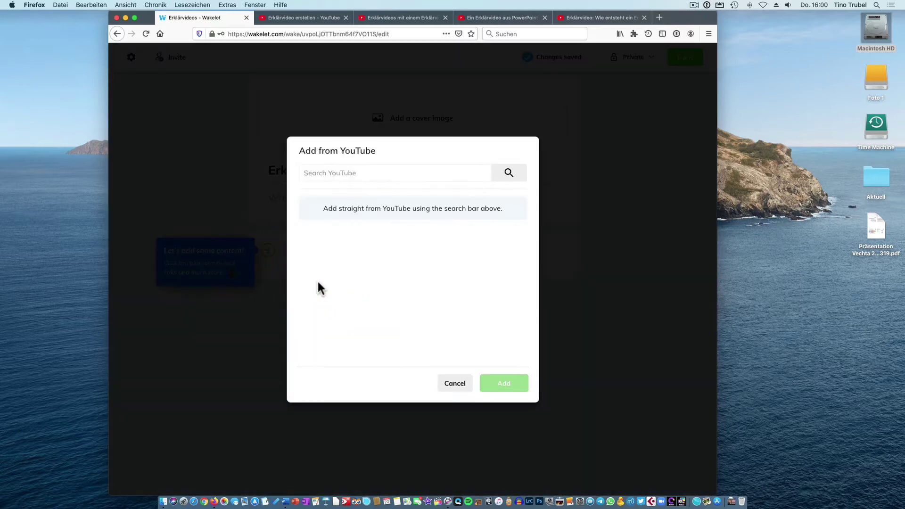
click(446, 383)
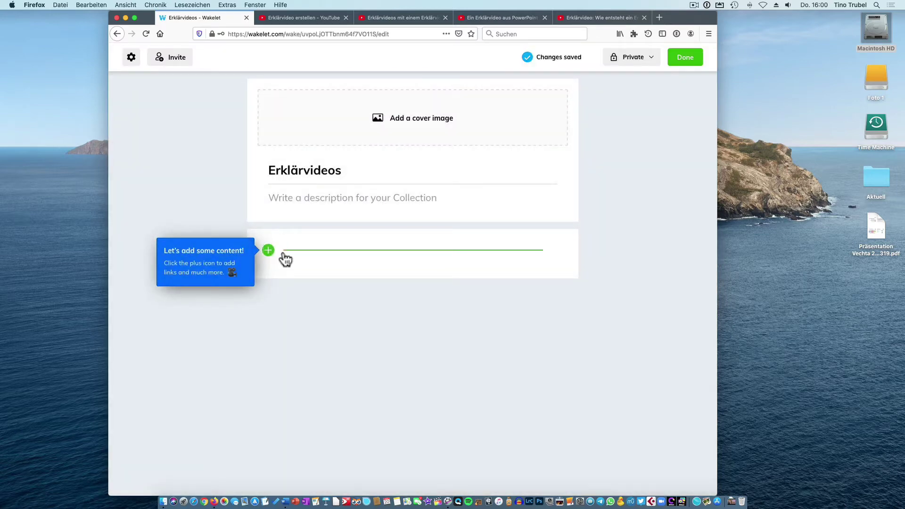
Copy the 'Erklärvideo erstellen' YouTube link and paste it into the collection as a card.
click(299, 19)
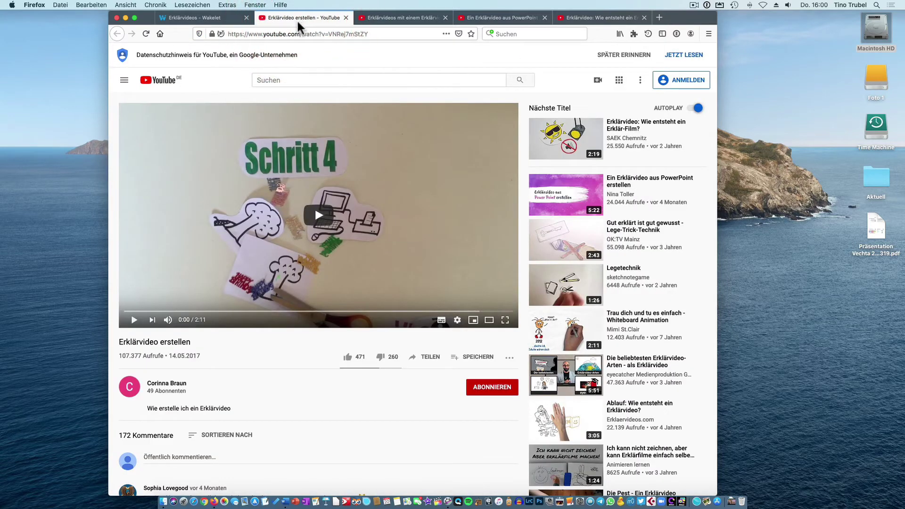
click(290, 34)
right_click(302, 37)
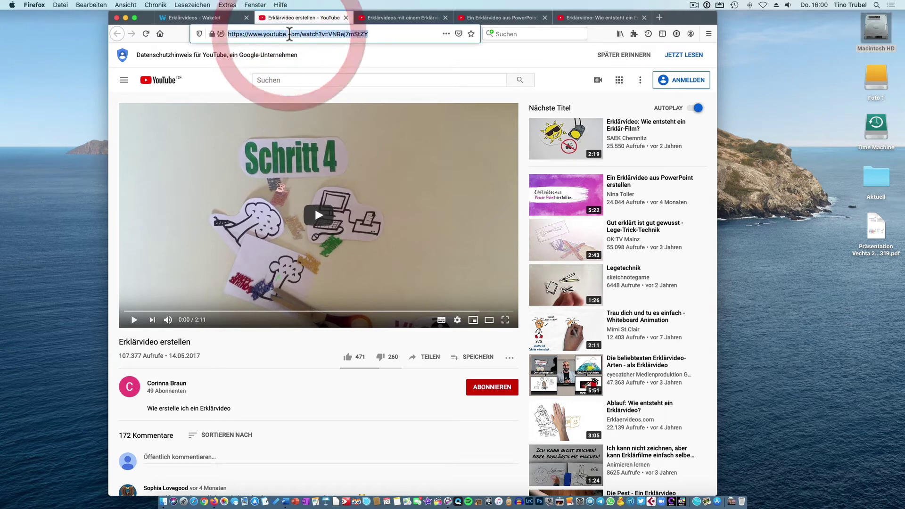
click(303, 58)
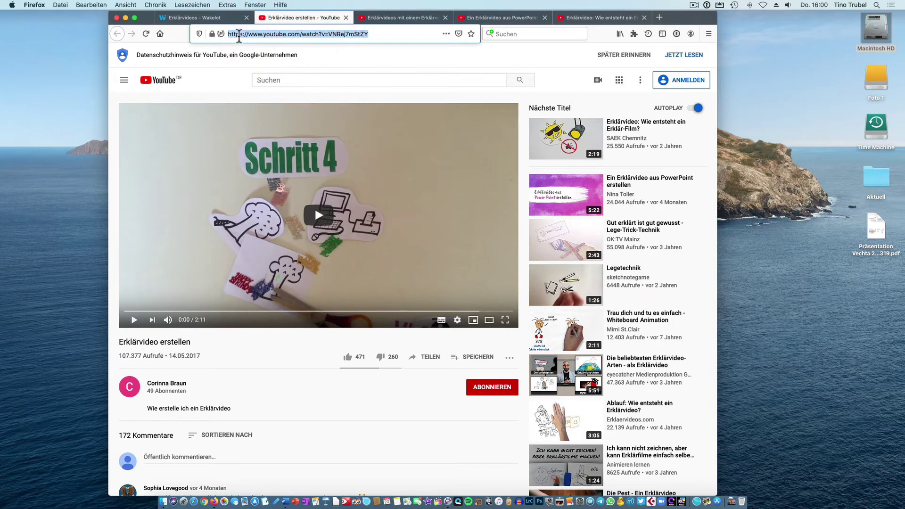
click(219, 17)
click(274, 253)
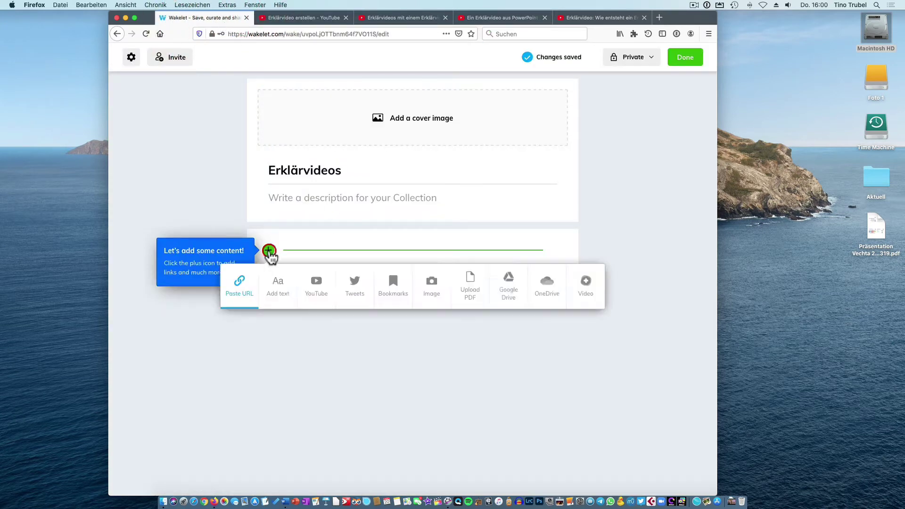
click(242, 284)
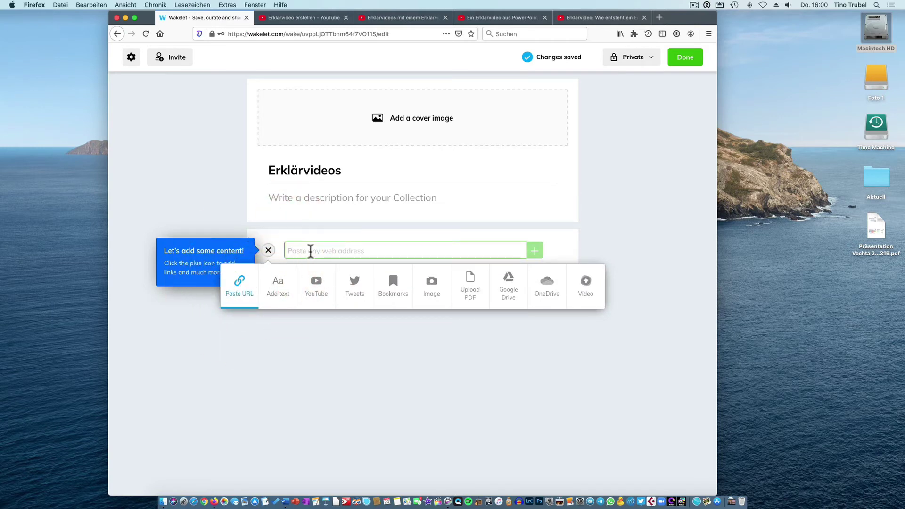
key(super+v)
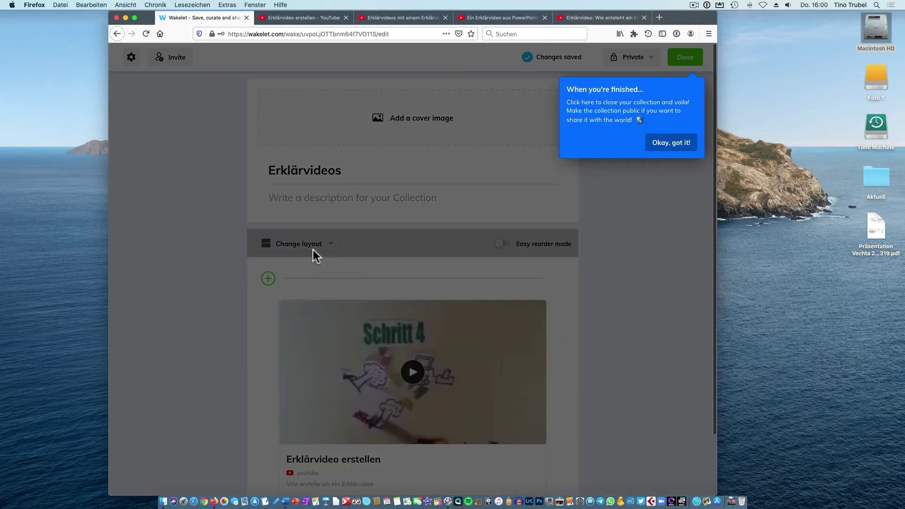
Dismiss the finishing tip and close the 'Erklärvideo erstellen' YouTube tab.
click(666, 143)
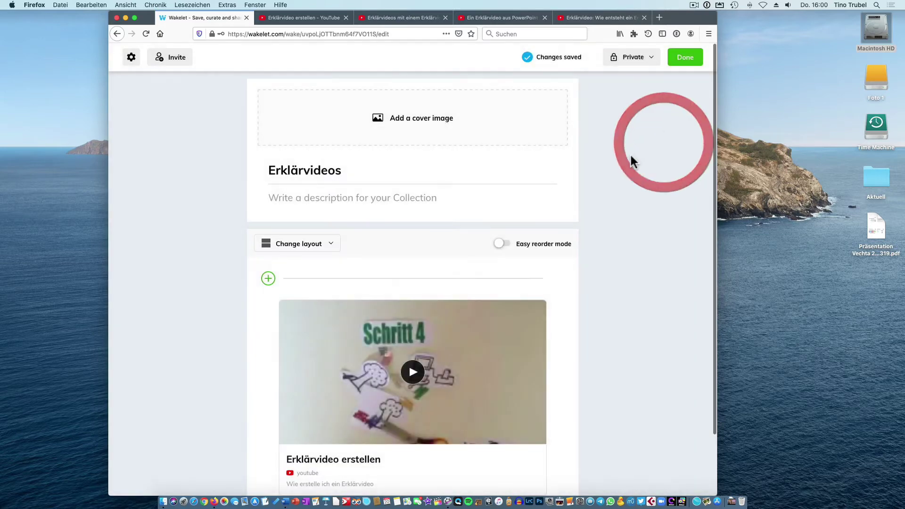
scroll(437, 176, down, 3)
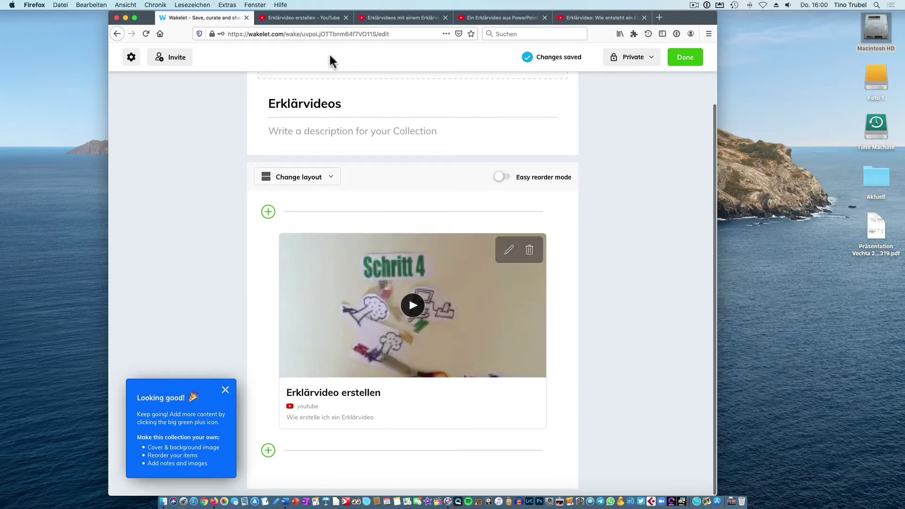
click(346, 18)
click(307, 17)
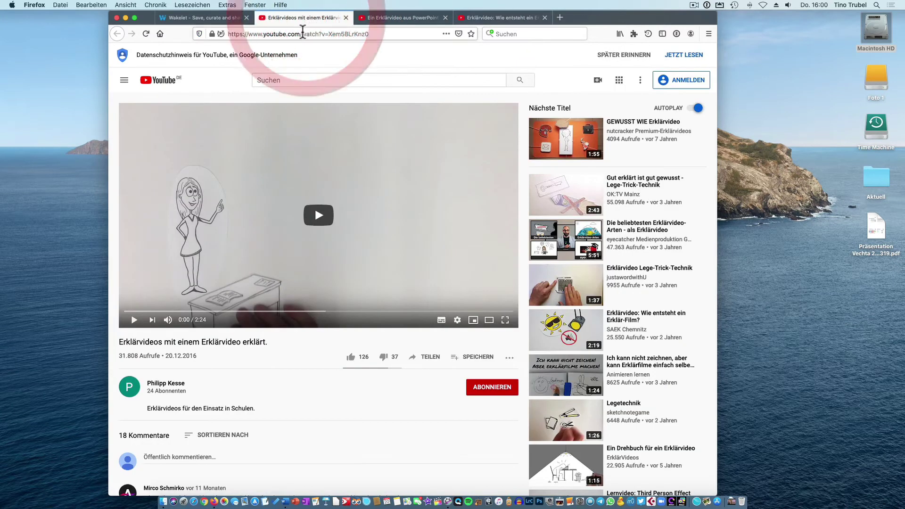
Add the 'Erklärvideos mit einem Erklärvideo erklärt.' video to the collection by its URL.
click(325, 34)
click(345, 18)
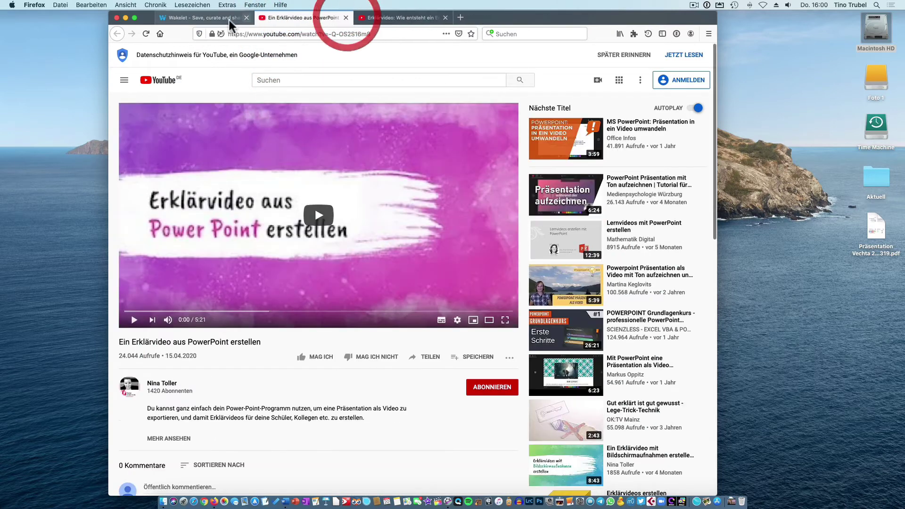
click(217, 17)
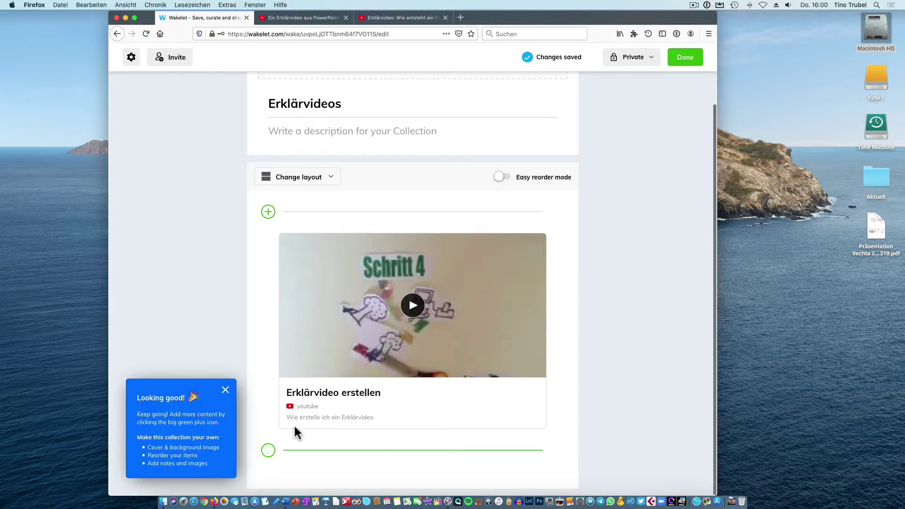
click(268, 213)
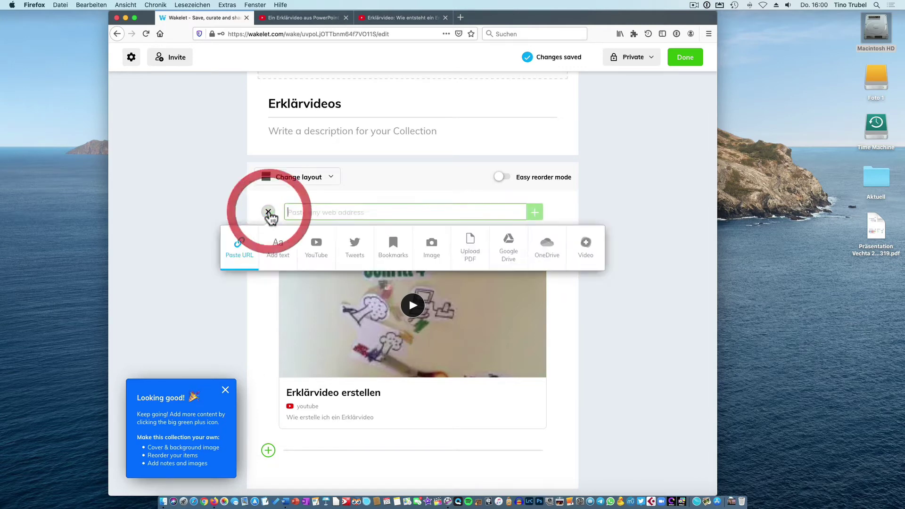
click(239, 244)
click(311, 213)
key(super+v)
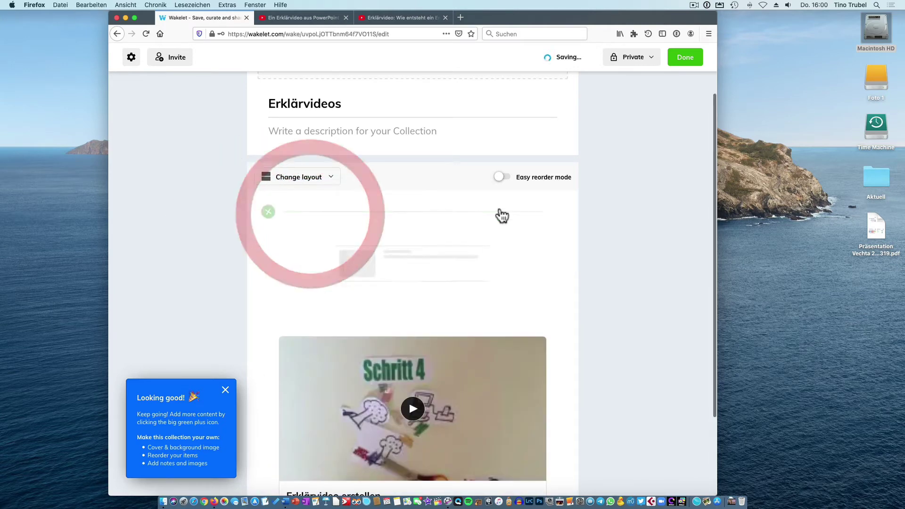
Add the PowerPoint explainer video to the collection by its URL.
click(325, 17)
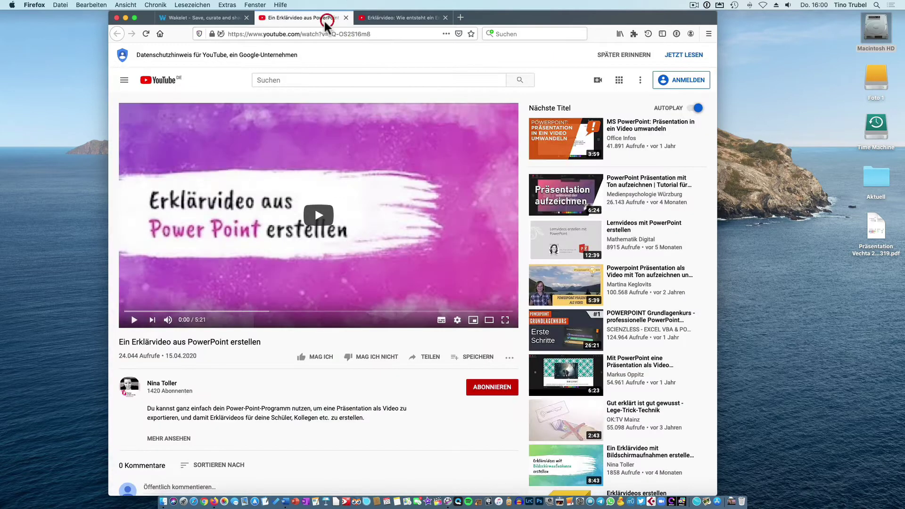
click(313, 34)
click(346, 17)
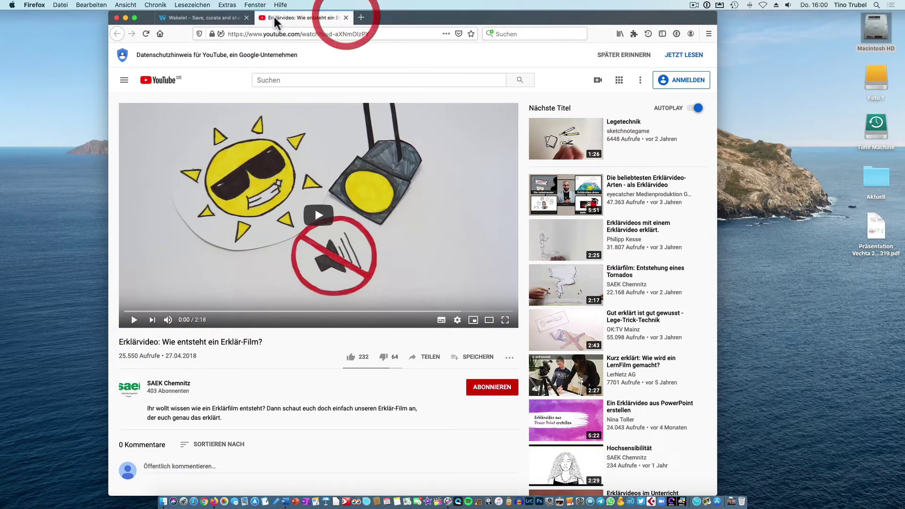
click(233, 16)
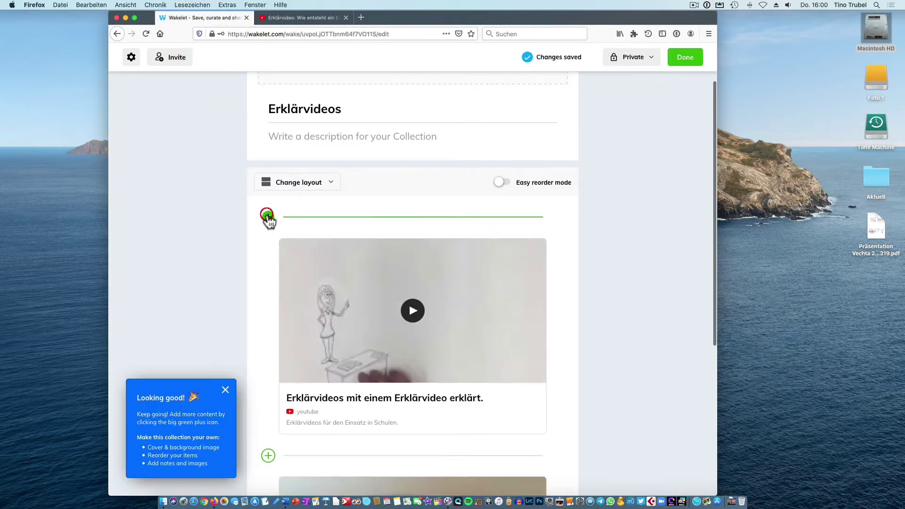
click(268, 216)
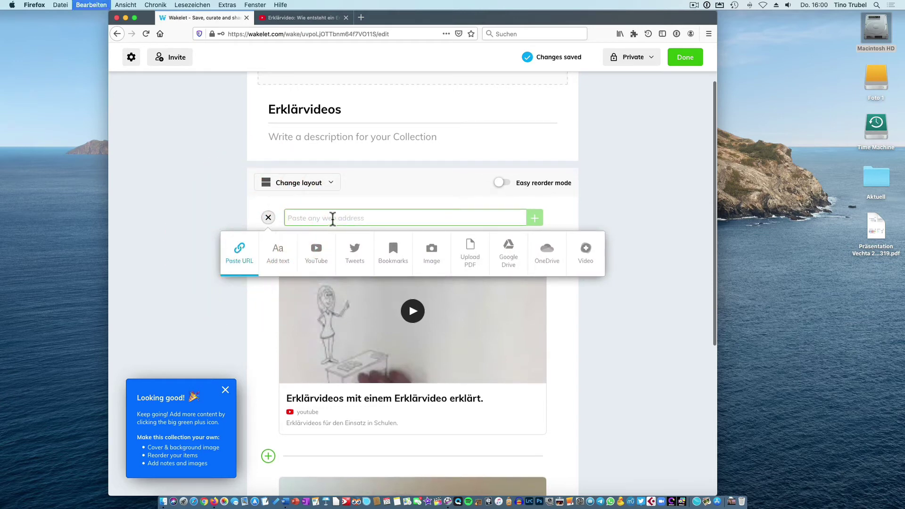
click(331, 218)
key(ctrl+v)
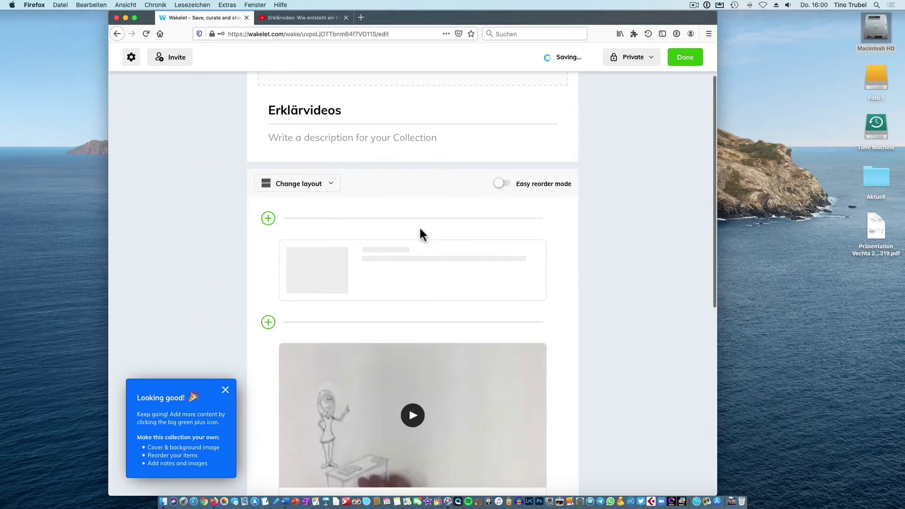
Add 'Erklärvideo: Wie entsteht ein Erklär-Film?' by URL and dismiss the Looking good tip.
click(277, 18)
click(306, 34)
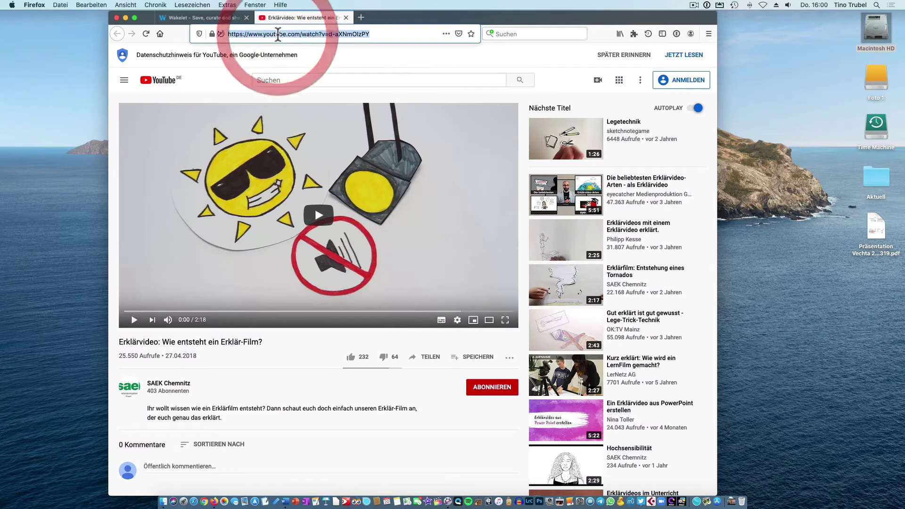
click(346, 18)
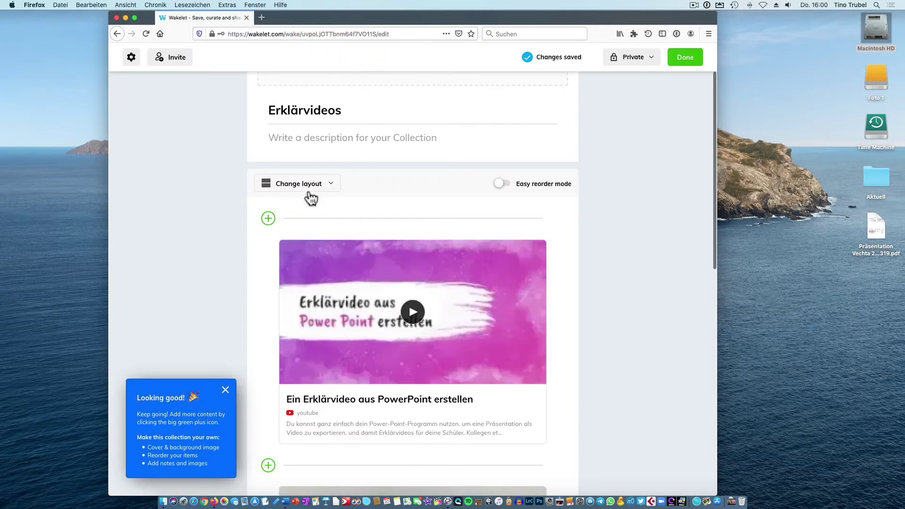
click(268, 218)
click(239, 249)
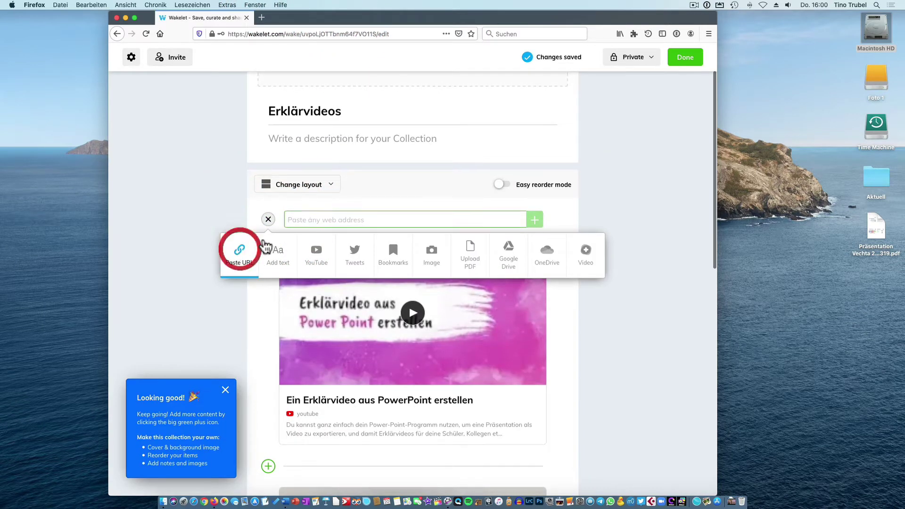
click(310, 218)
key(super+v)
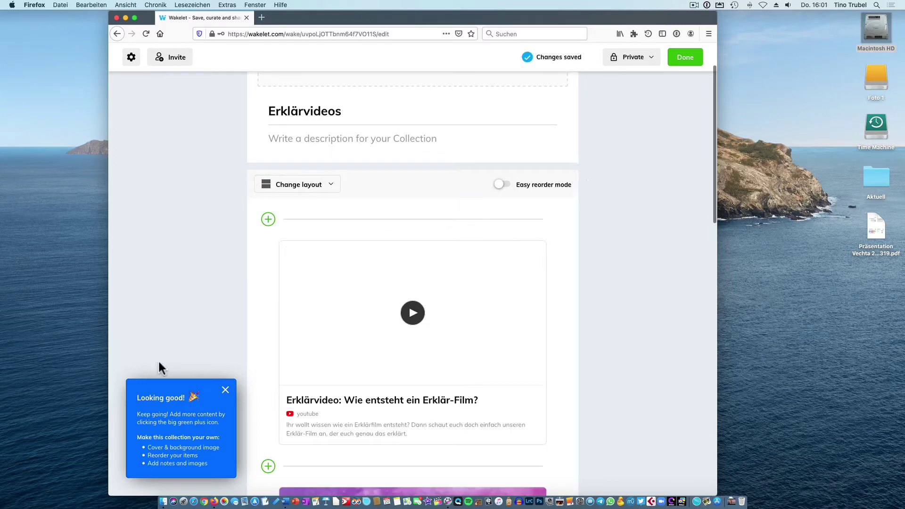
click(226, 390)
scroll(547, 259, down, 15)
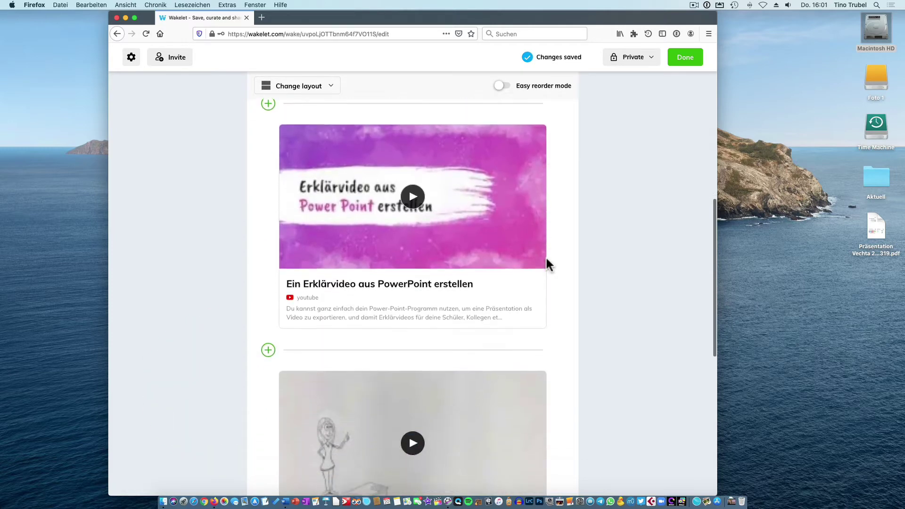
scroll(545, 259, up, 15)
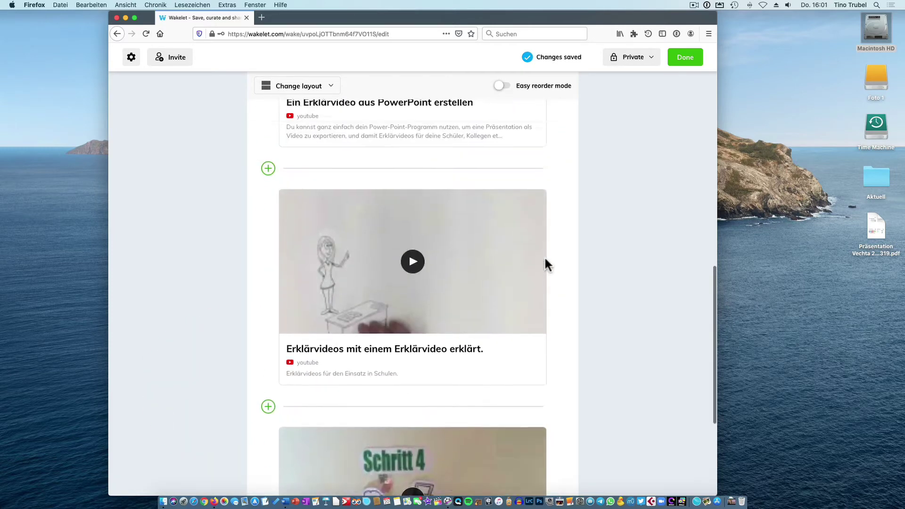
scroll(544, 259, up, 5)
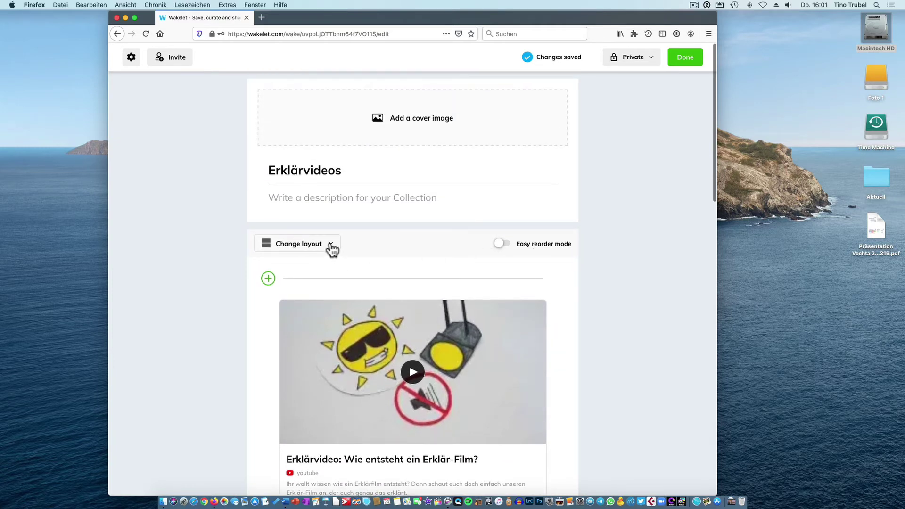
Preview the collection in Compact View, then in Grid View.
click(331, 245)
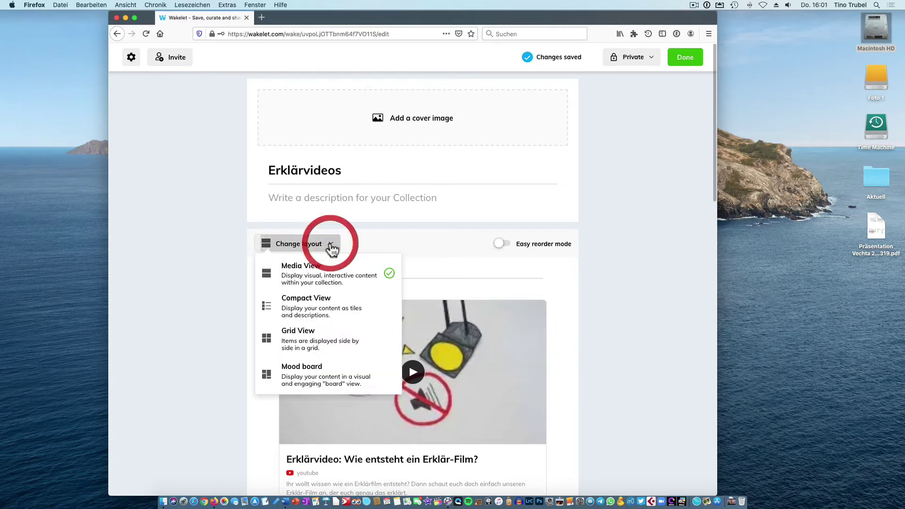
click(330, 304)
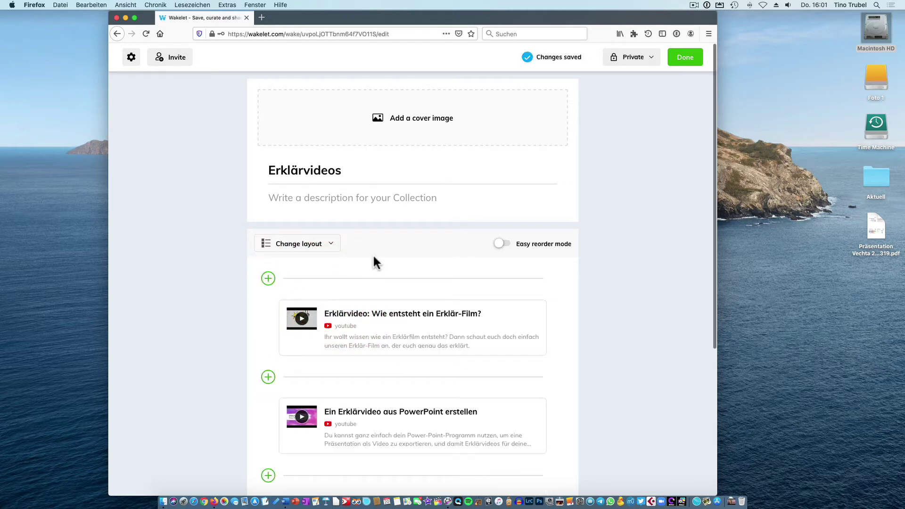
scroll(372, 254, down, 5)
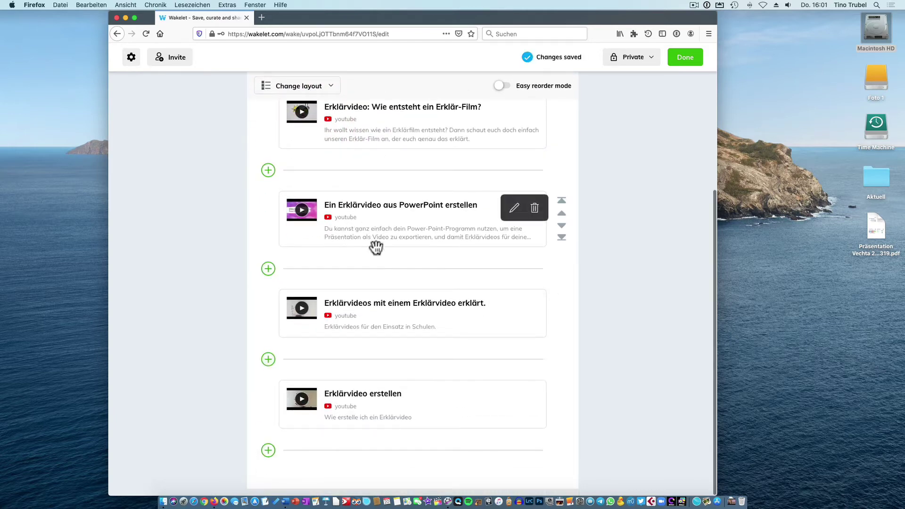
scroll(374, 255, up, 5)
click(328, 174)
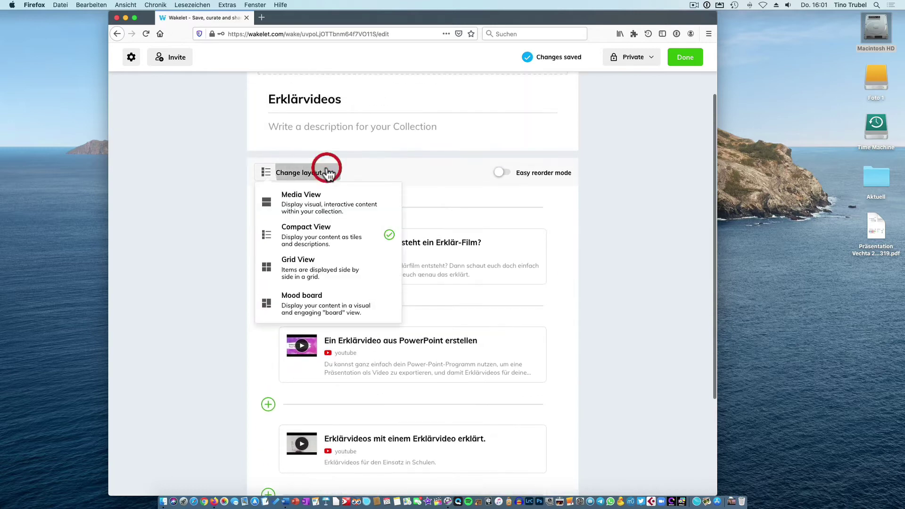
click(319, 270)
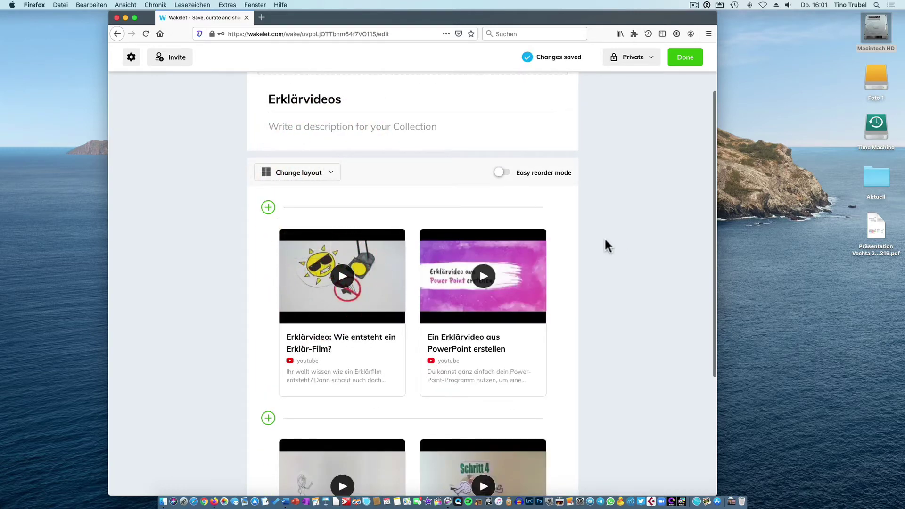
scroll(605, 242, down, 1)
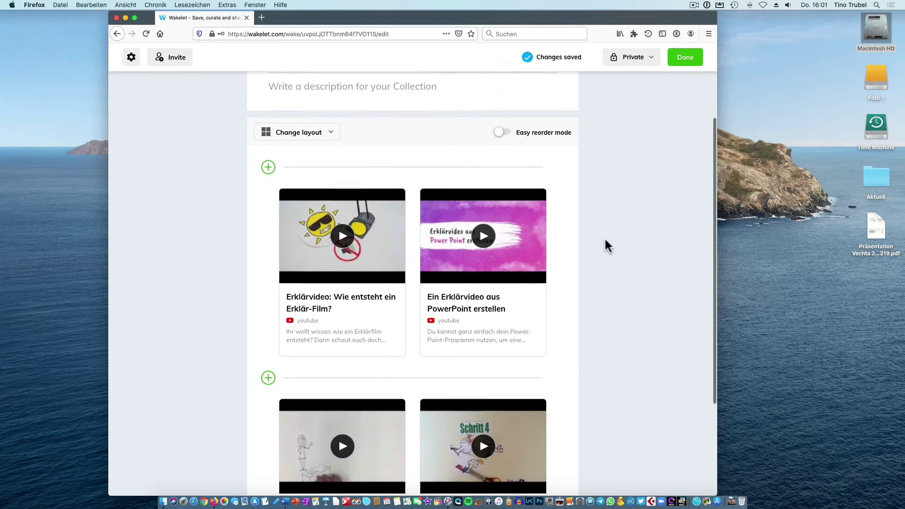
scroll(605, 245, down, 1)
scroll(606, 245, up, 2)
scroll(607, 246, up, 2)
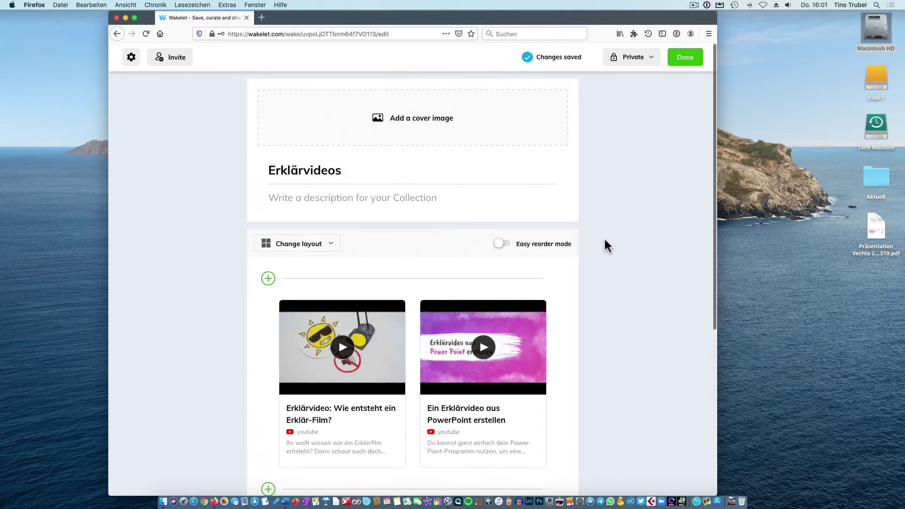
Try Mood board, Compact and Grid again, settling finally on Compact View.
click(331, 244)
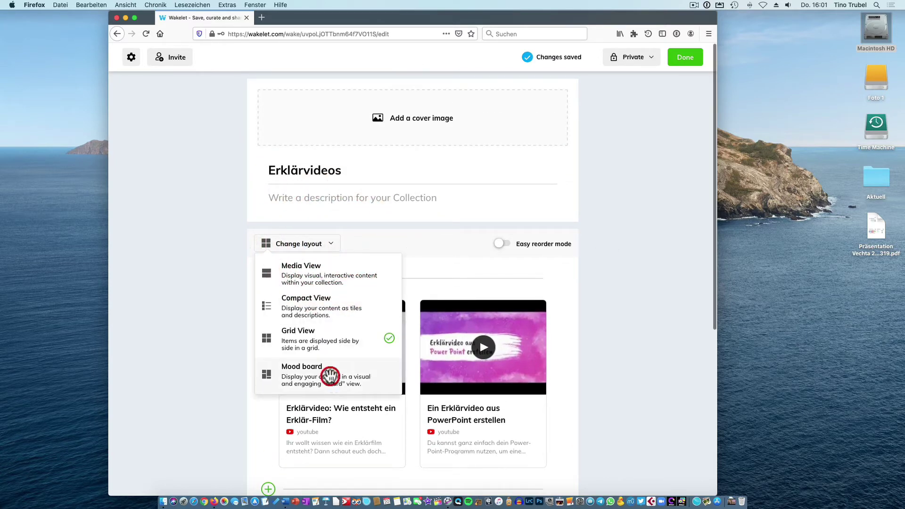
click(330, 376)
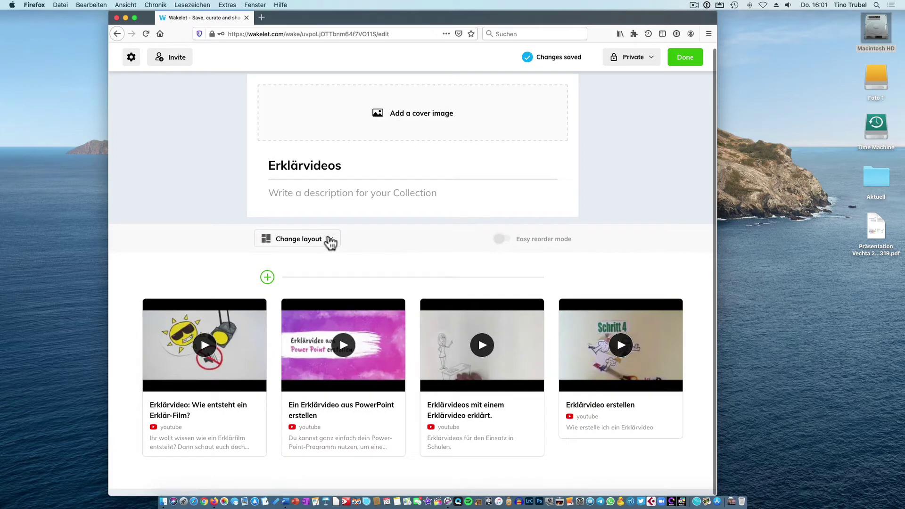
click(331, 243)
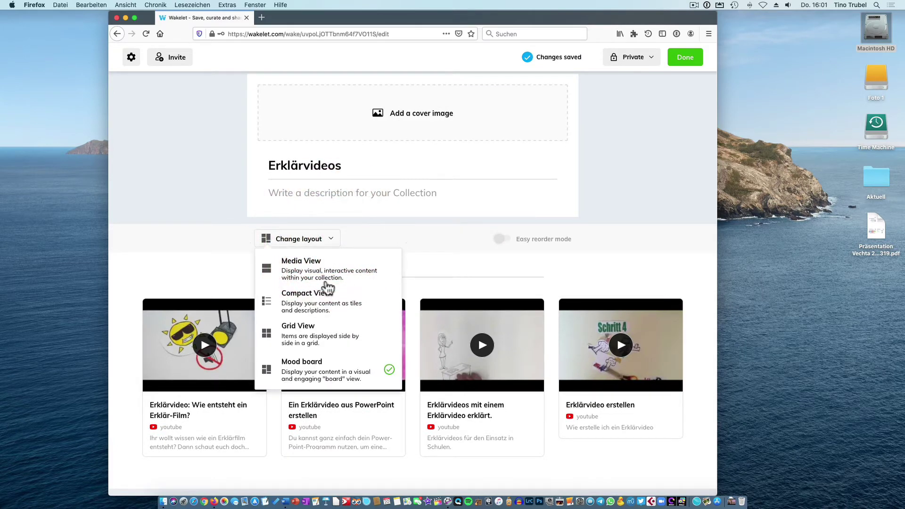
click(324, 302)
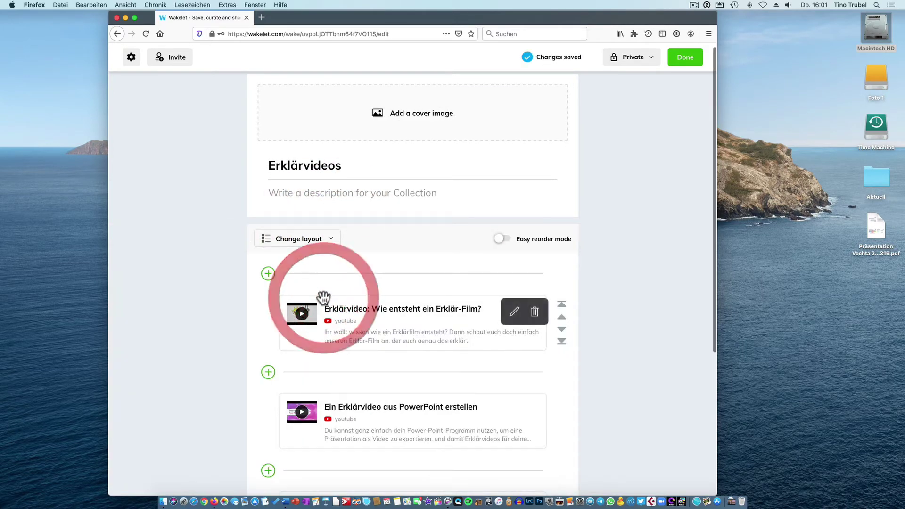
click(327, 240)
click(309, 333)
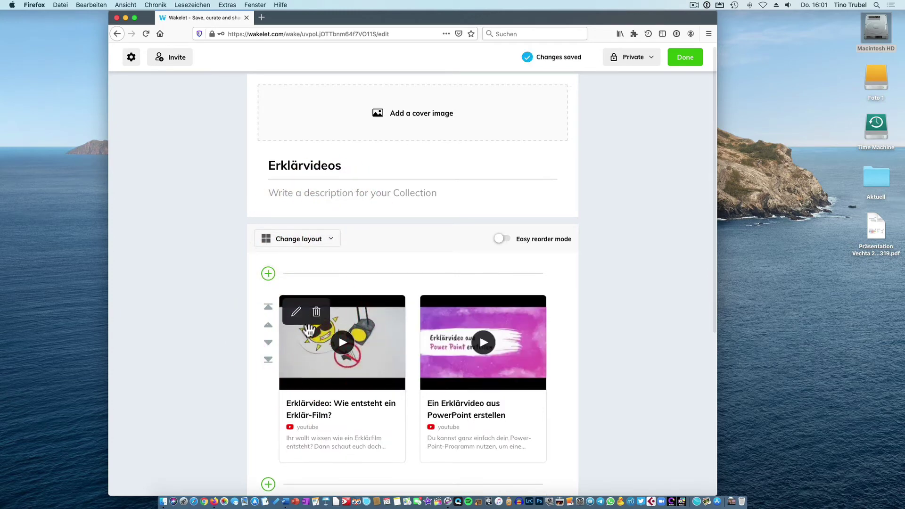
click(327, 240)
click(310, 298)
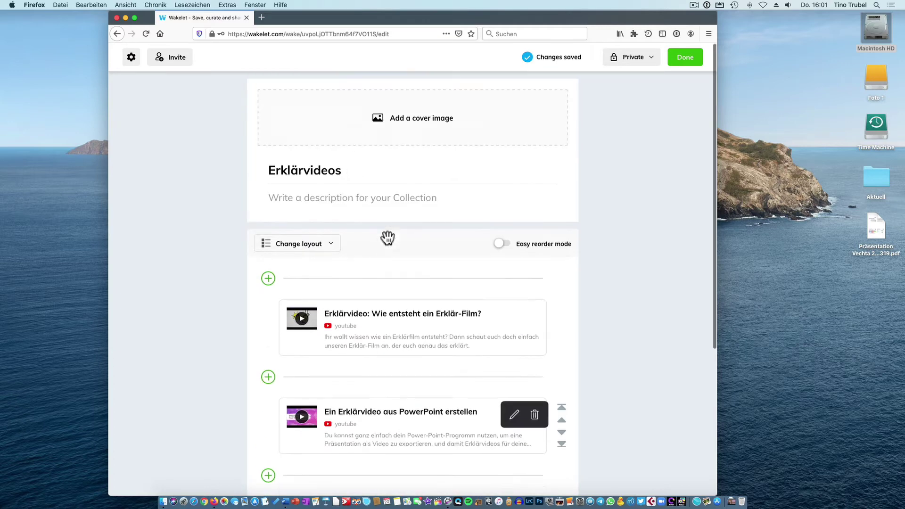
scroll(384, 245, down, 1)
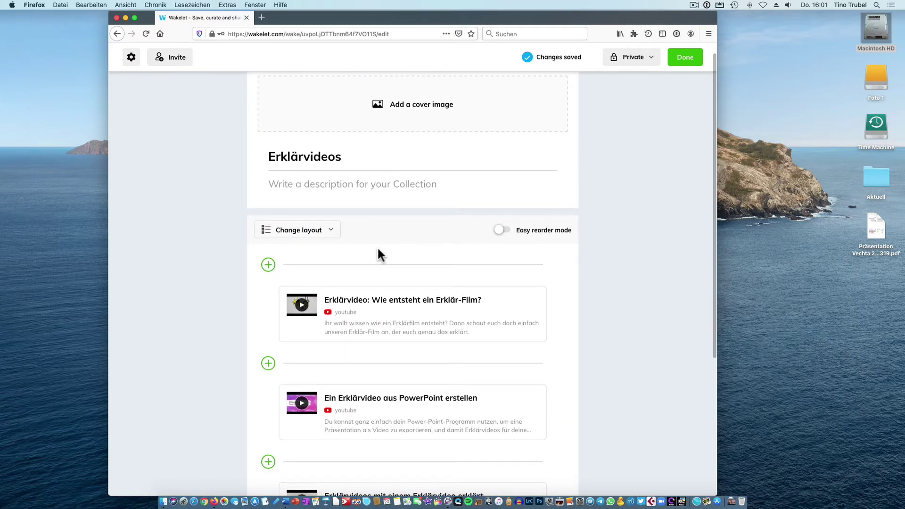
Move 'Erklärvideo erstellen' up via Easy reorder and start the description with 'Zusammn'.
click(501, 231)
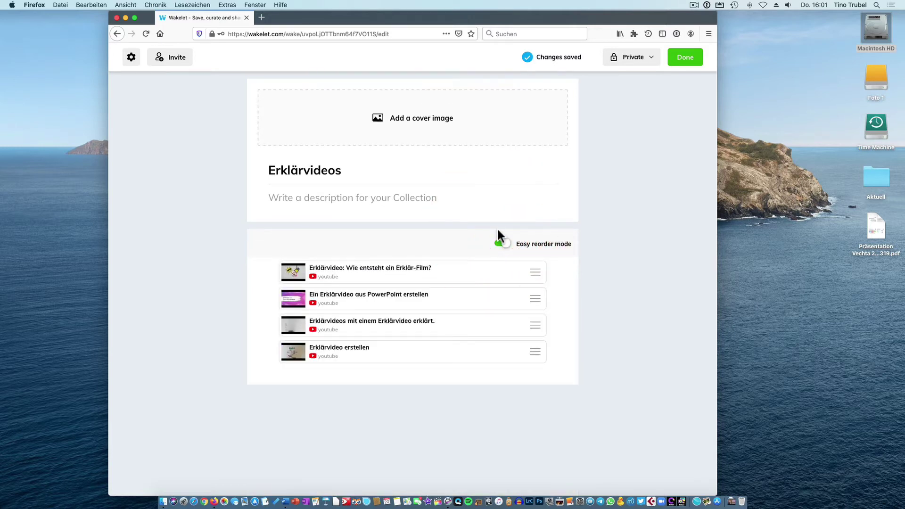
drag(536, 355, 536, 277)
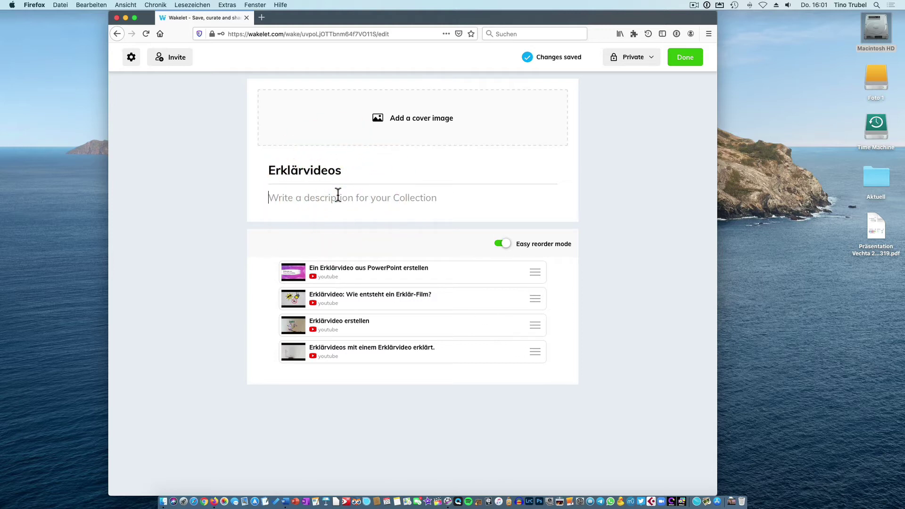
text(Zus)
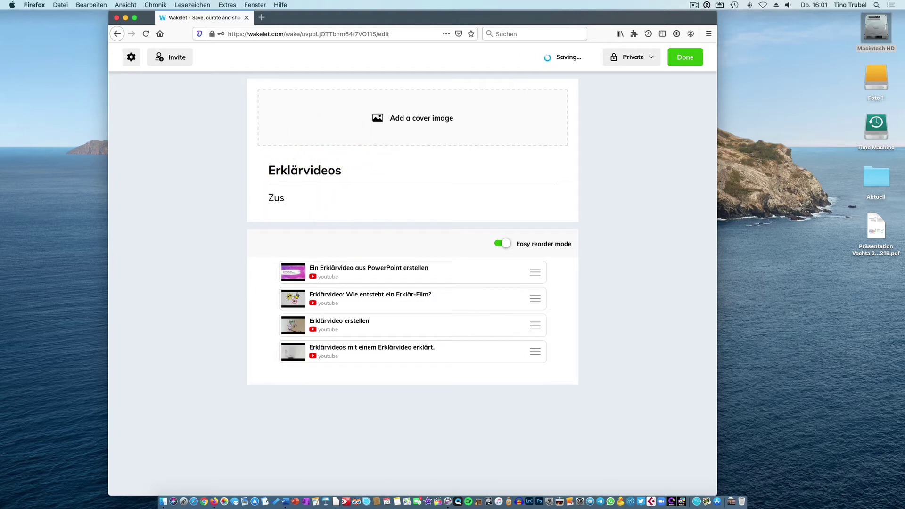
text(ammn)
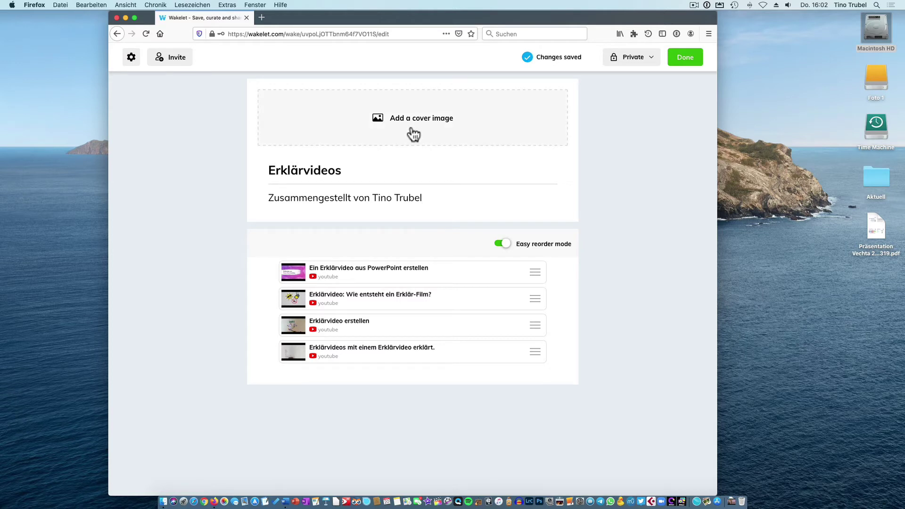
click(262, 18)
Go to pixabay.com and search for images of 'erklärvideo'.
text(p)
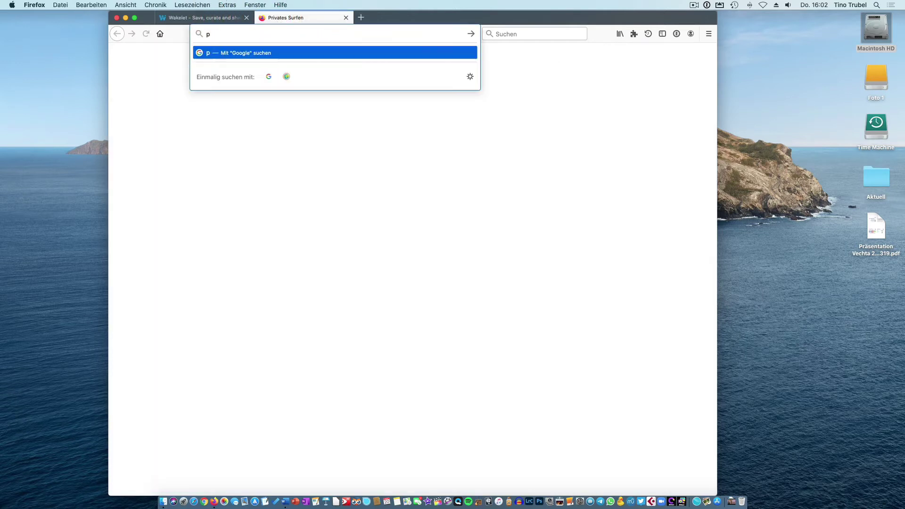
text(ixabay.cp)
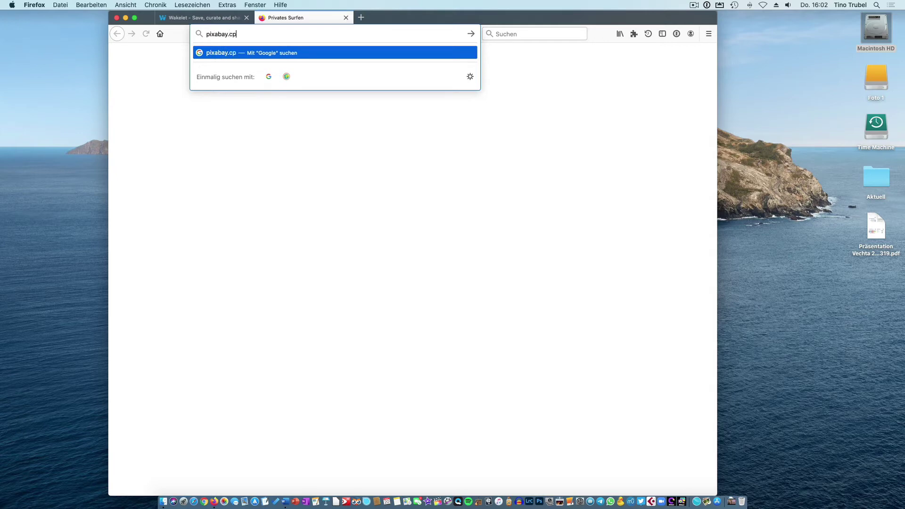
key(BackSpace)
text(om)
key(Return)
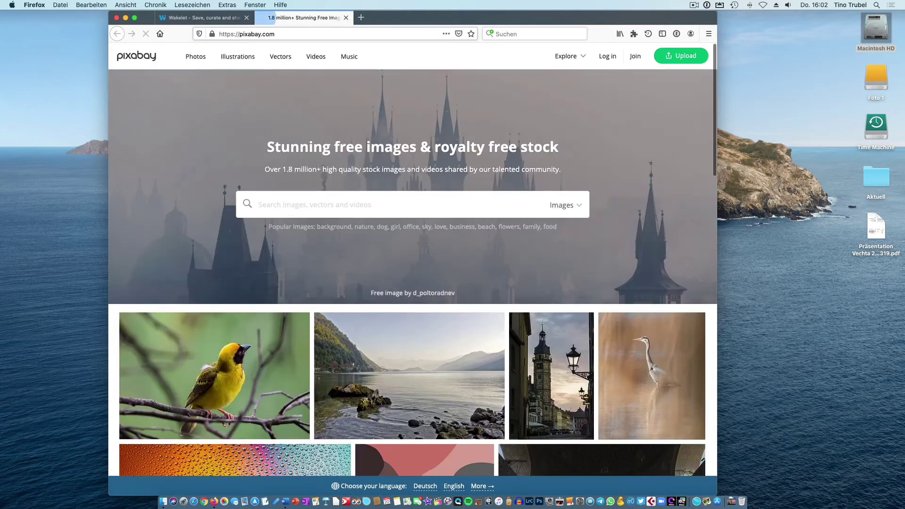
click(293, 195)
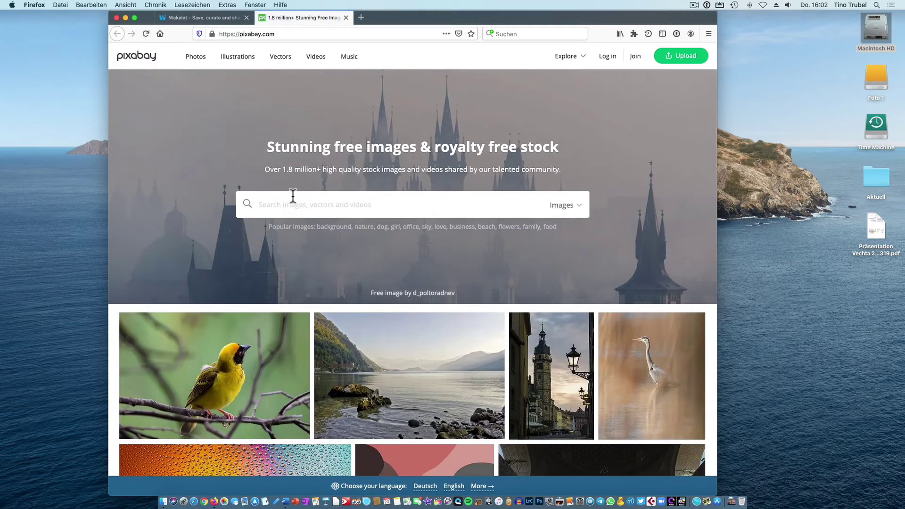
text(erklärvideo)
key(Return)
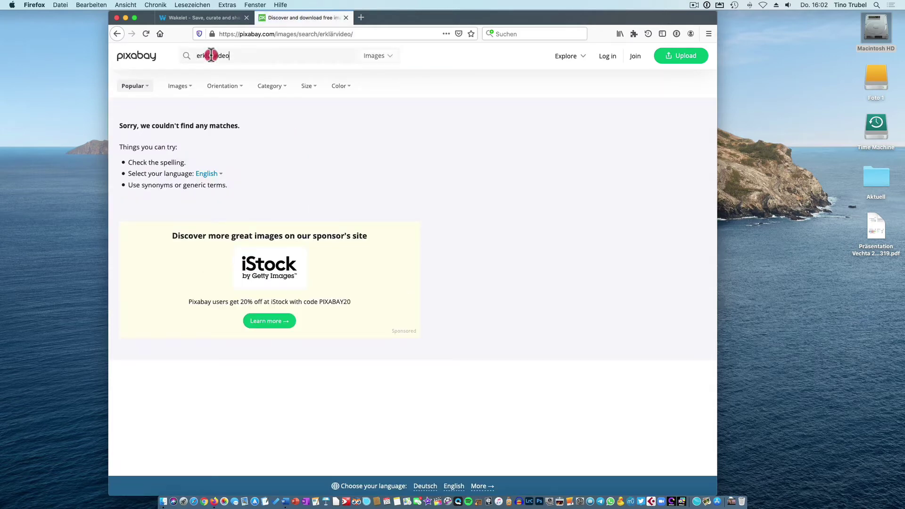
Search Pixabay for 'video' instead and open the 'Children Win Success' photo.
double_click(211, 55)
text(v)
key(Return)
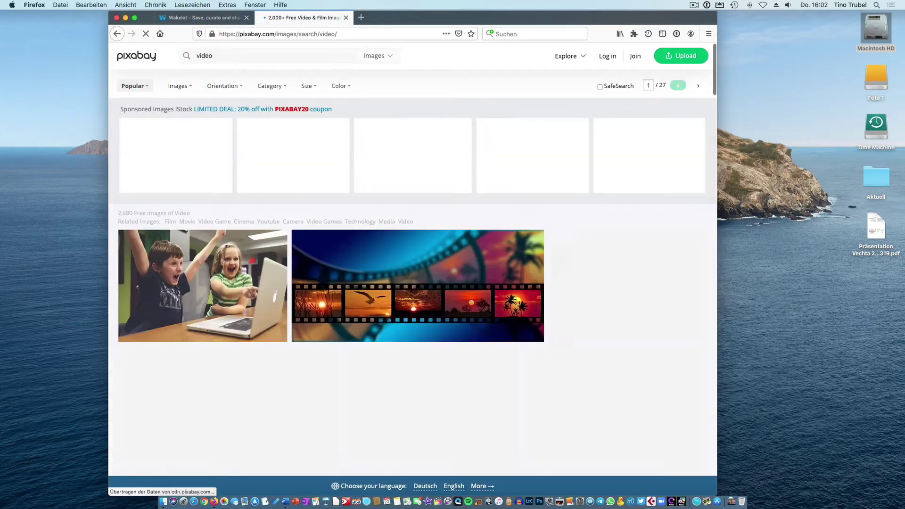
click(197, 267)
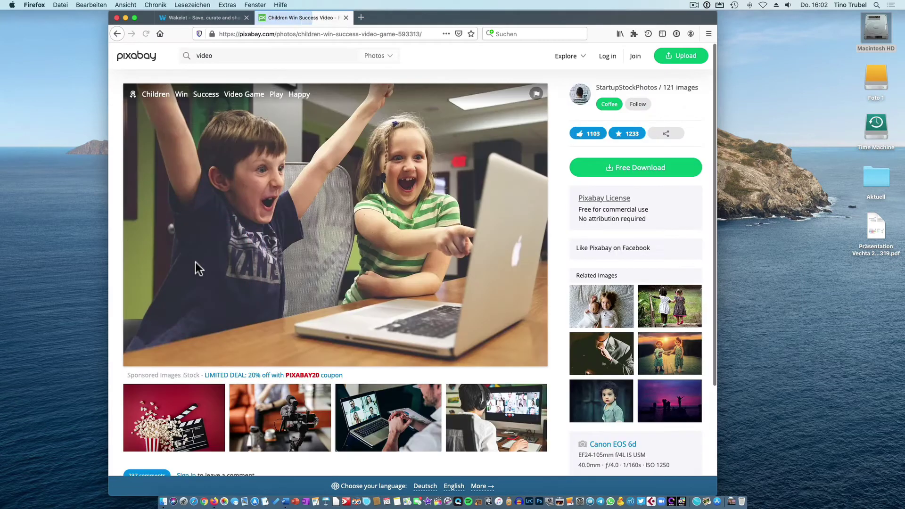
Download the photo at 1920×1280, solving the chimney-picture reCAPTCHA first.
click(623, 173)
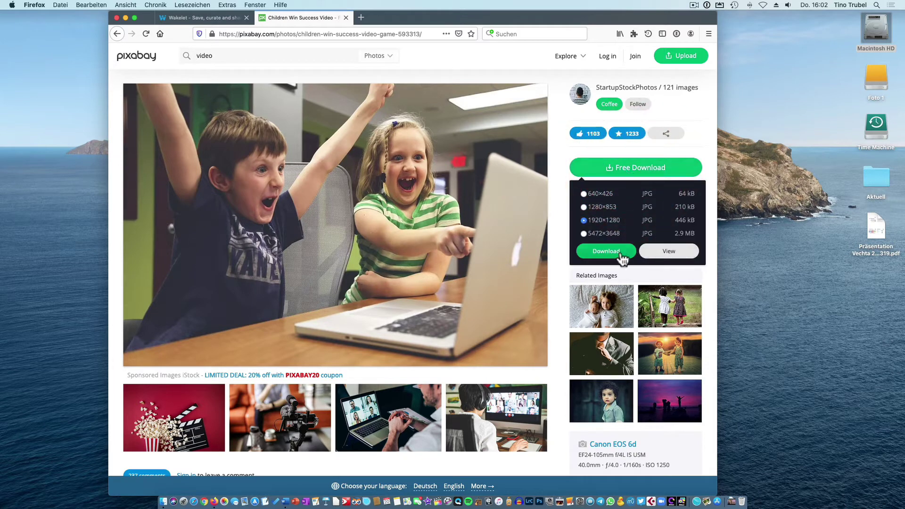
click(621, 255)
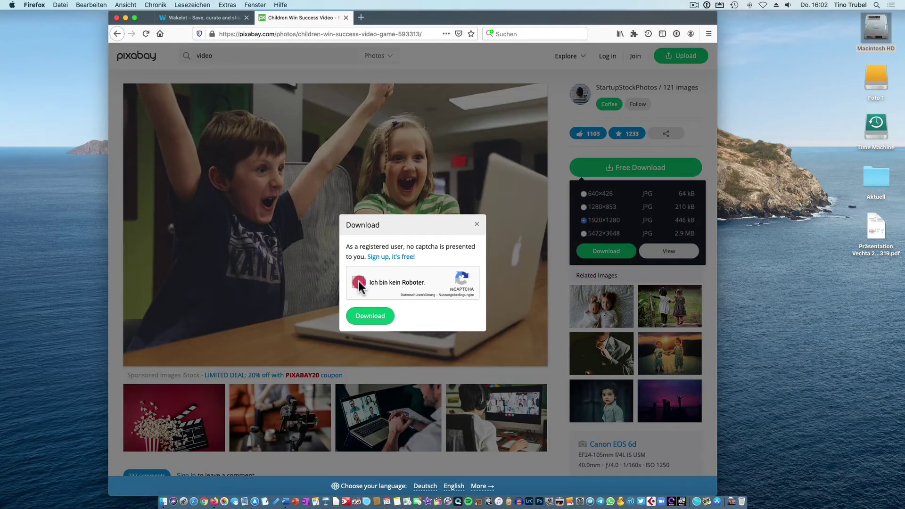
click(358, 281)
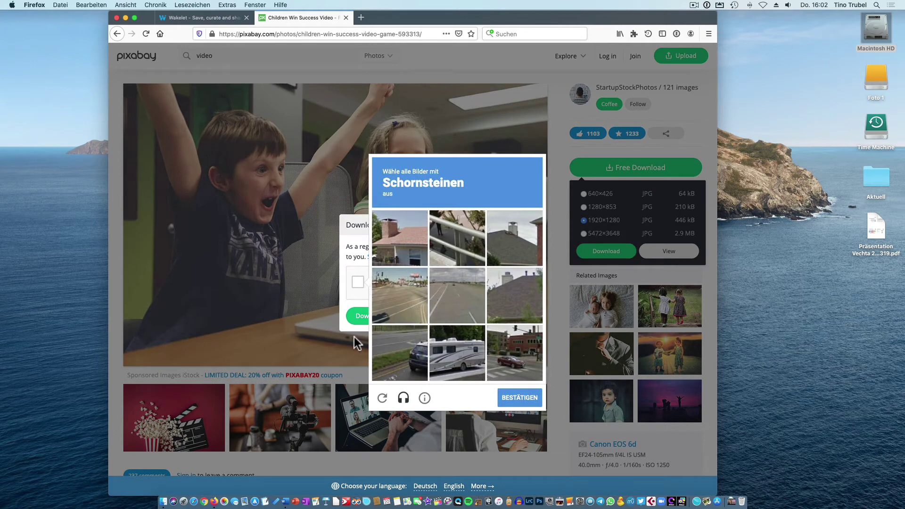
click(519, 234)
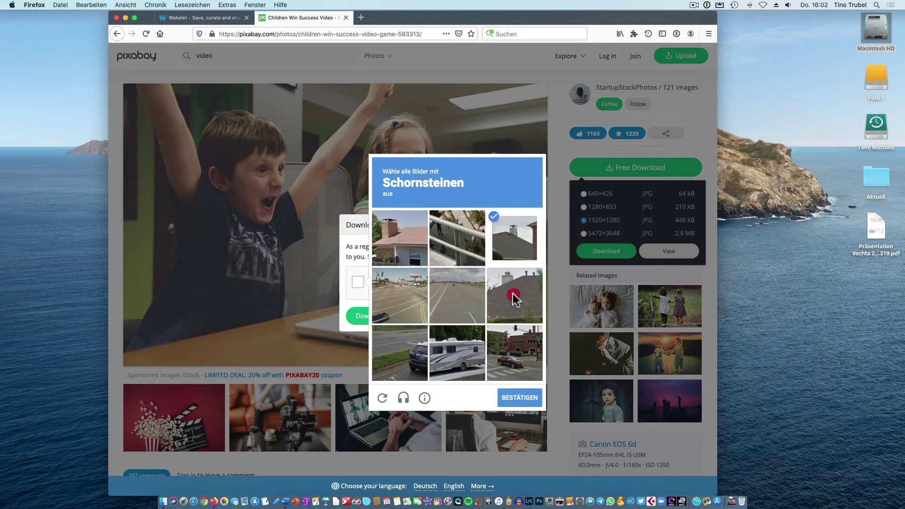
click(516, 293)
click(404, 239)
click(520, 399)
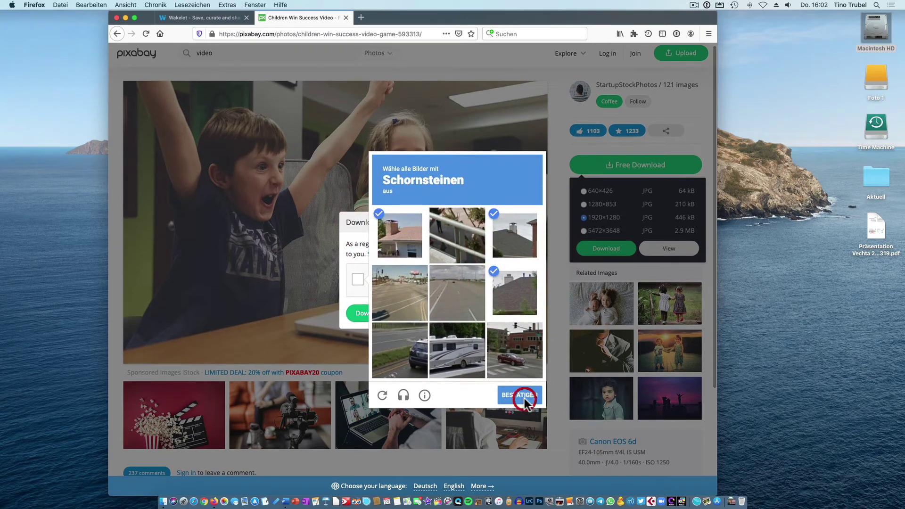
click(372, 312)
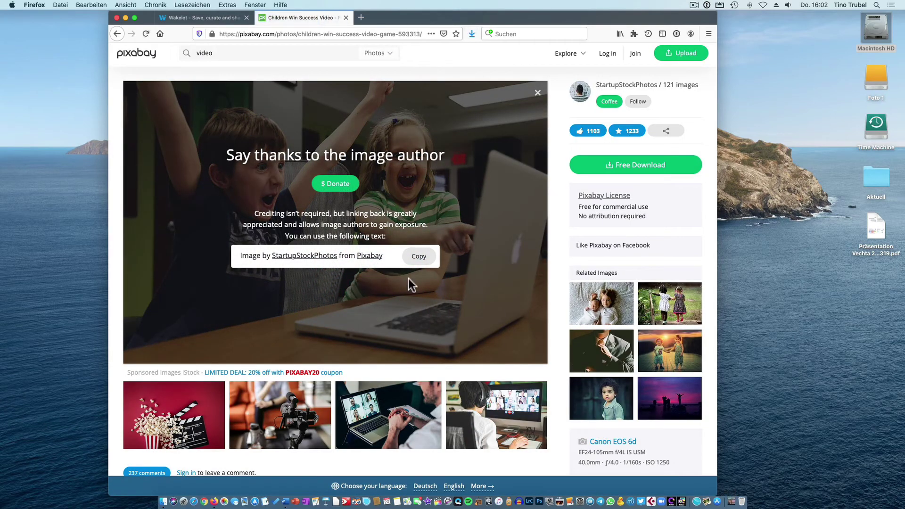
Drag children-593313_1920.jpg from the Downloads folder onto the desktop, then go back to Wakelet.
click(471, 33)
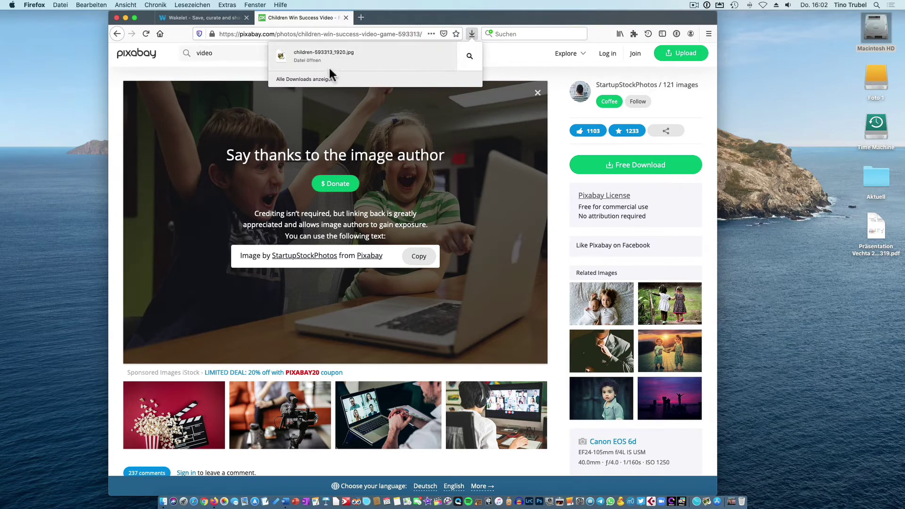
click(469, 57)
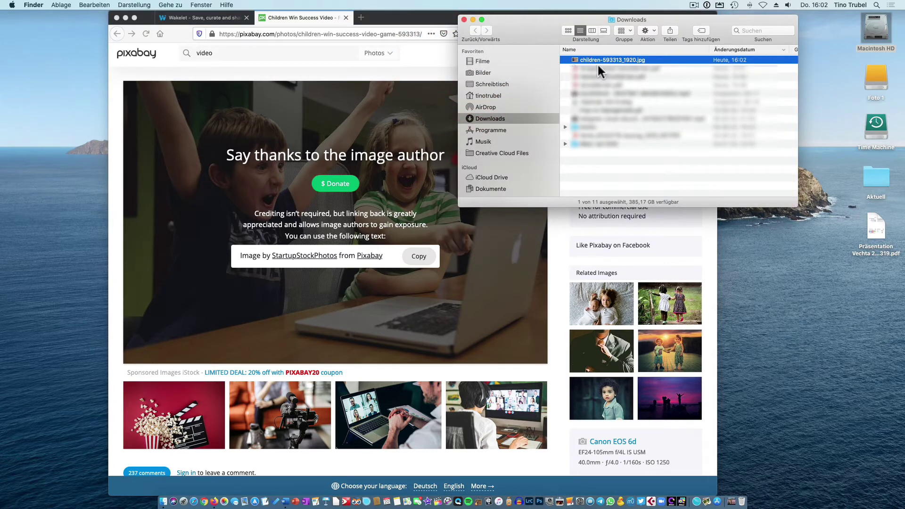
drag(597, 63, 752, 263)
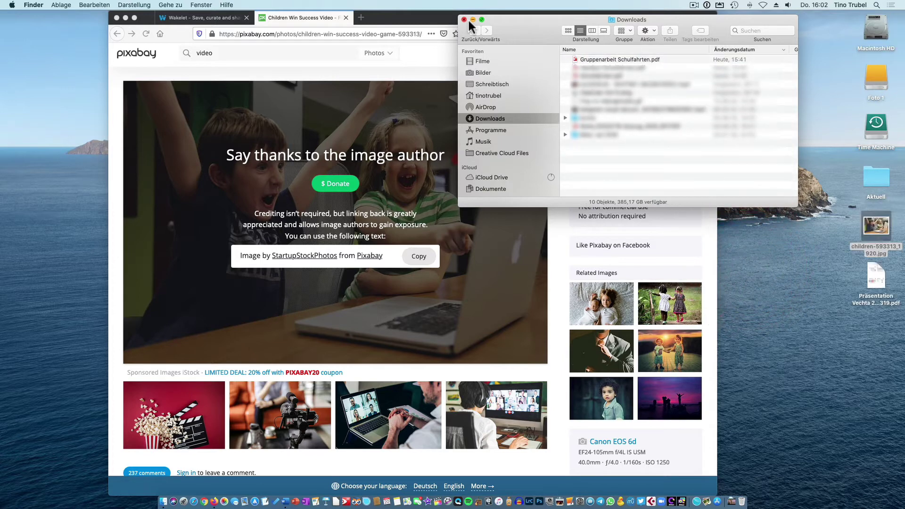
click(464, 19)
click(210, 18)
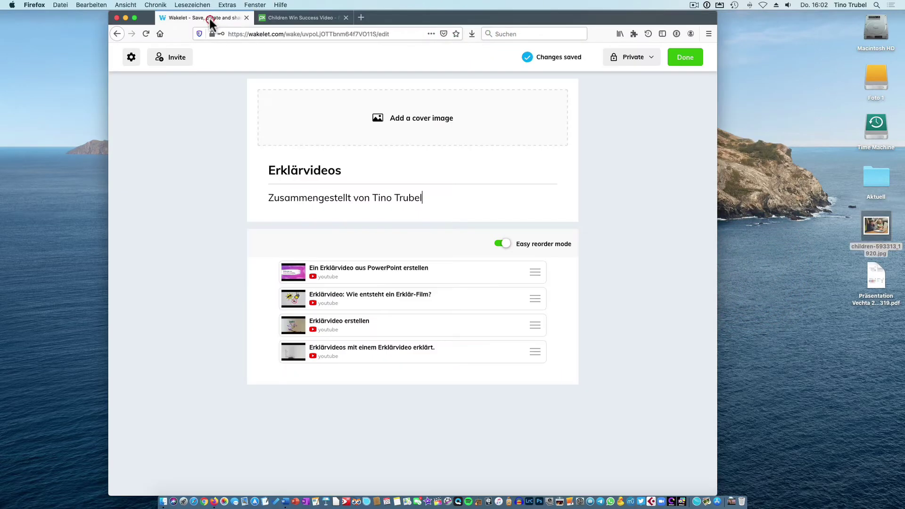
Upload children-593313_1920.jpg as the collection's cover image and save the crop.
click(409, 121)
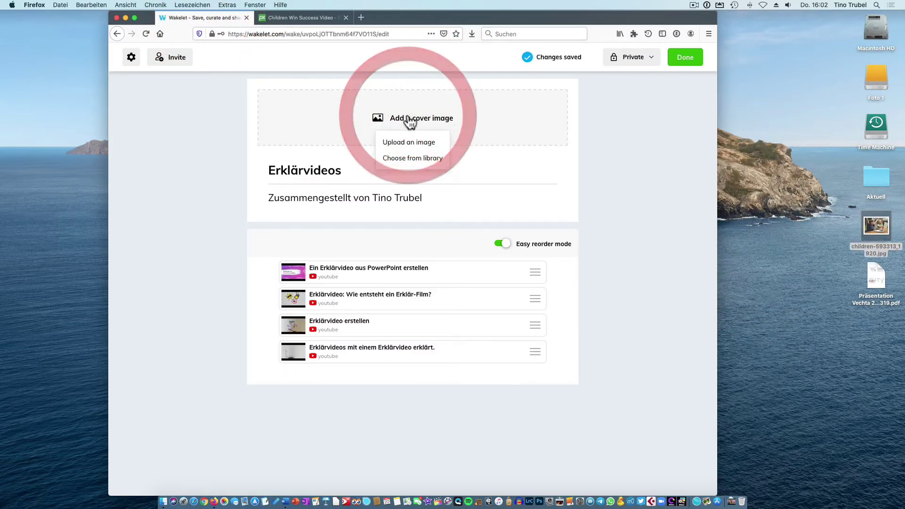
click(409, 143)
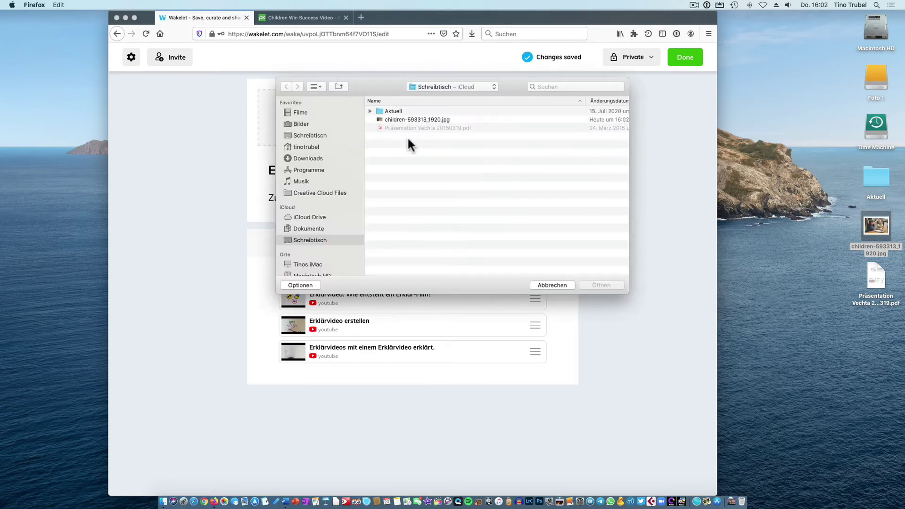
click(403, 119)
click(604, 284)
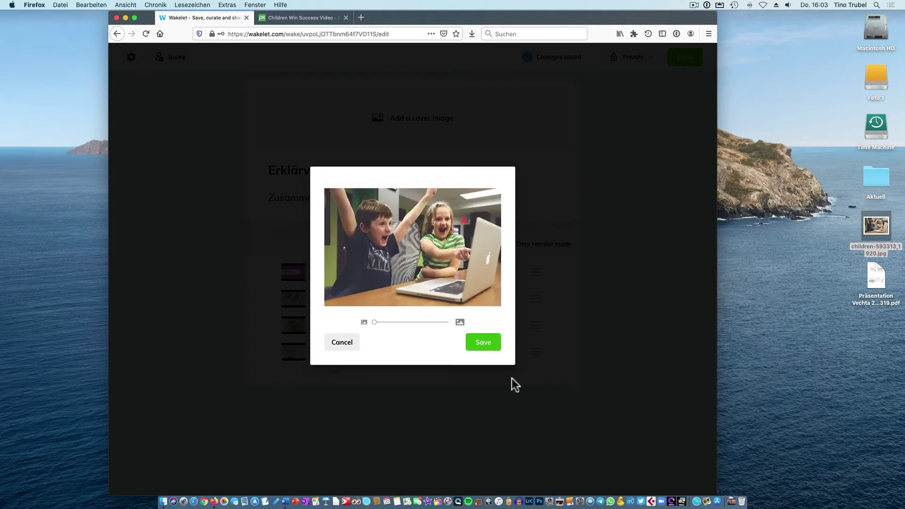
click(482, 348)
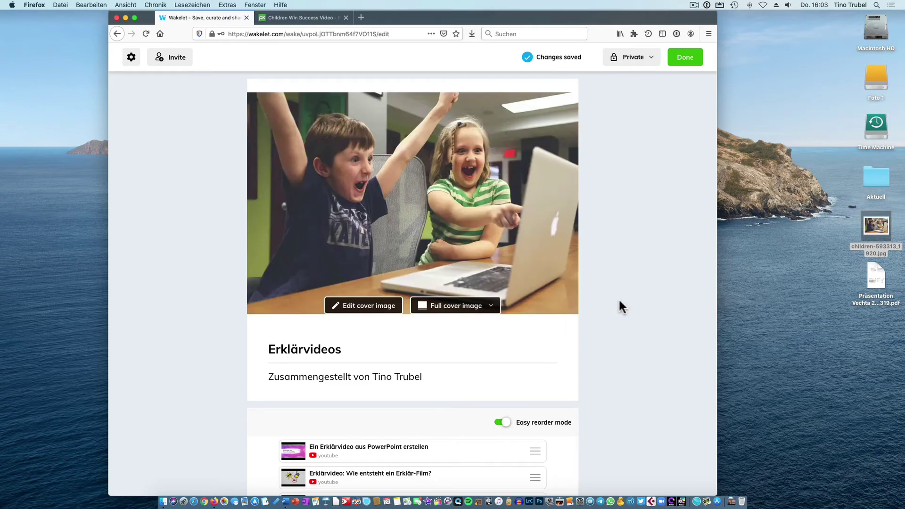
Switch off Easy reorder mode to show full video cards, then add an item above the first video.
scroll(605, 298, down, 2)
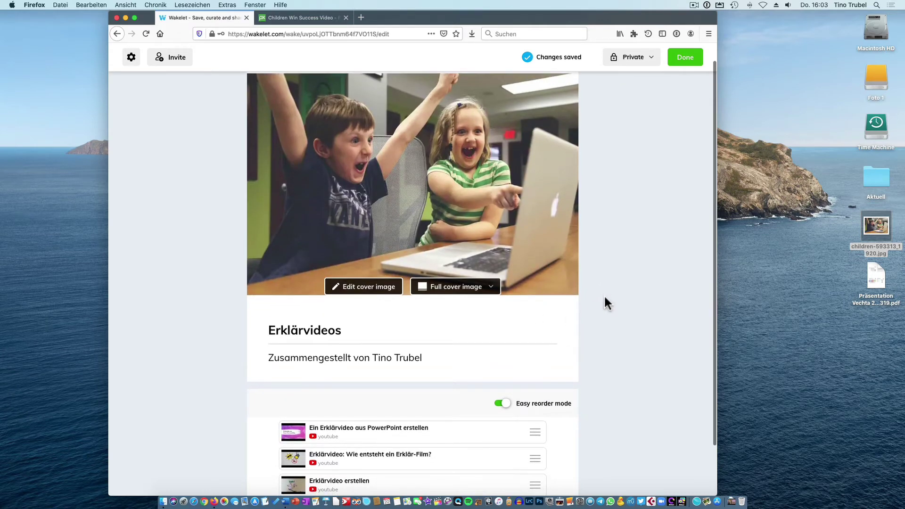
scroll(597, 262, down, 5)
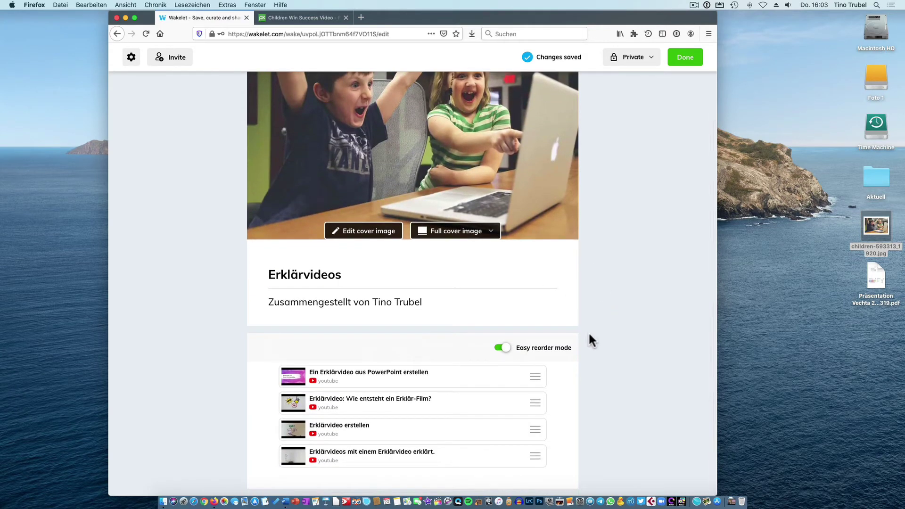
click(502, 348)
scroll(585, 215, up, 5)
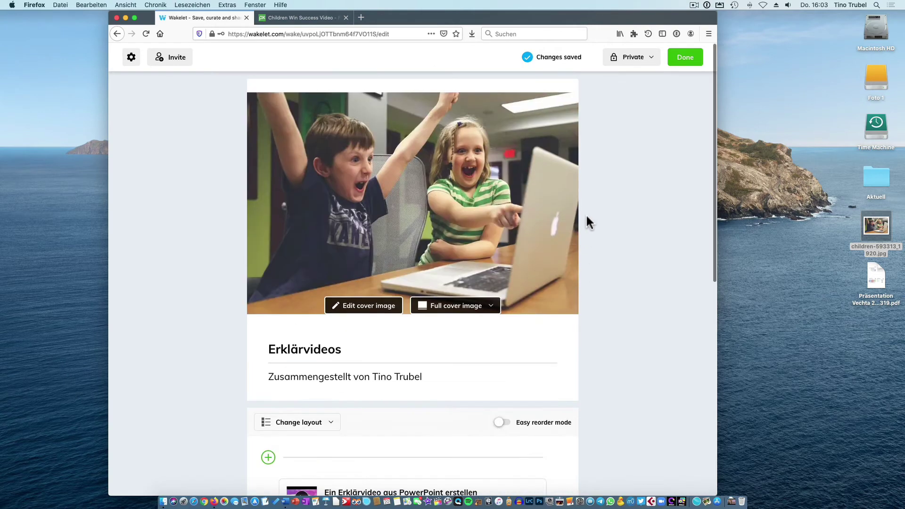
scroll(606, 206, down, 10)
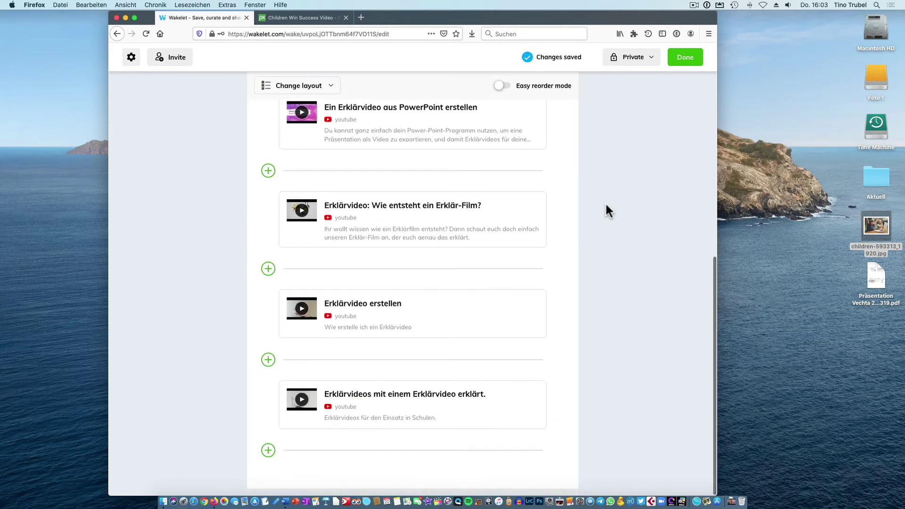
scroll(606, 205, up, 5)
scroll(606, 208, up, 5)
scroll(606, 208, down, 8)
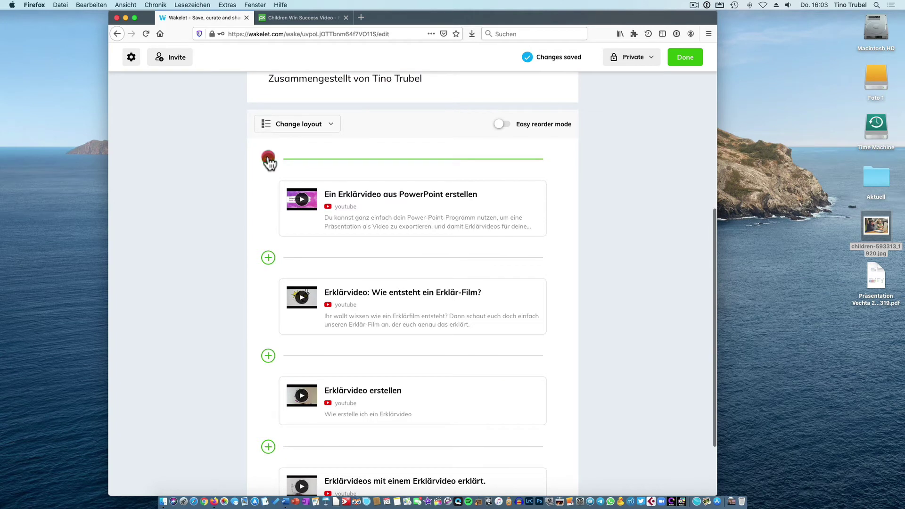
click(268, 158)
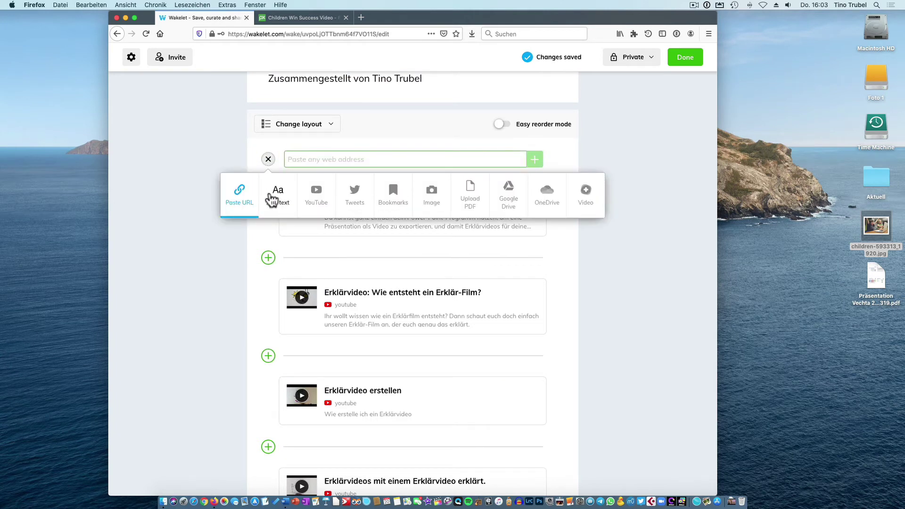